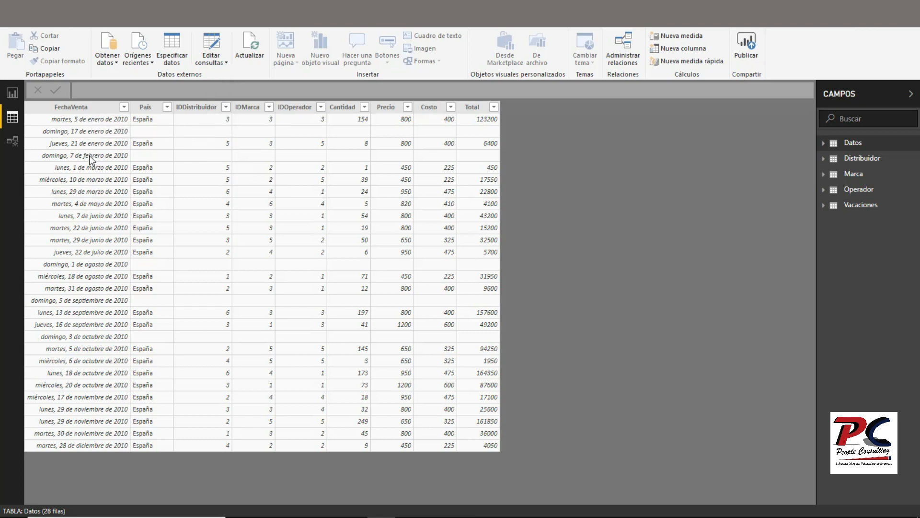
Step: Open the query editor and start a custom column named FechaEntrega in the Datos query
left_click(209, 43)
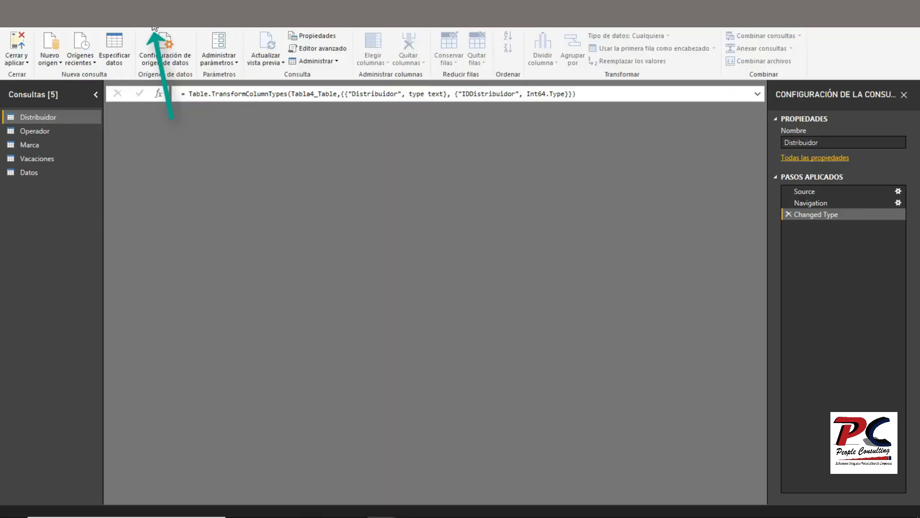
left_click(154, 27)
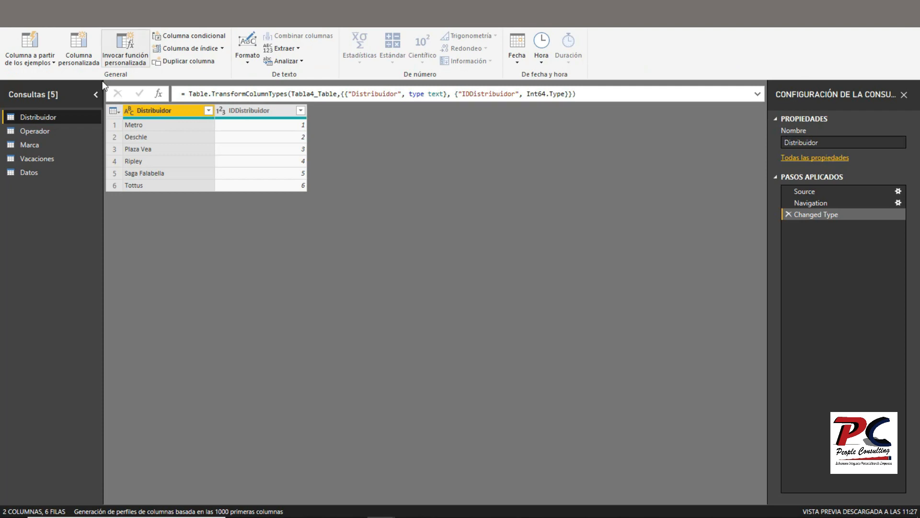
left_click(30, 172)
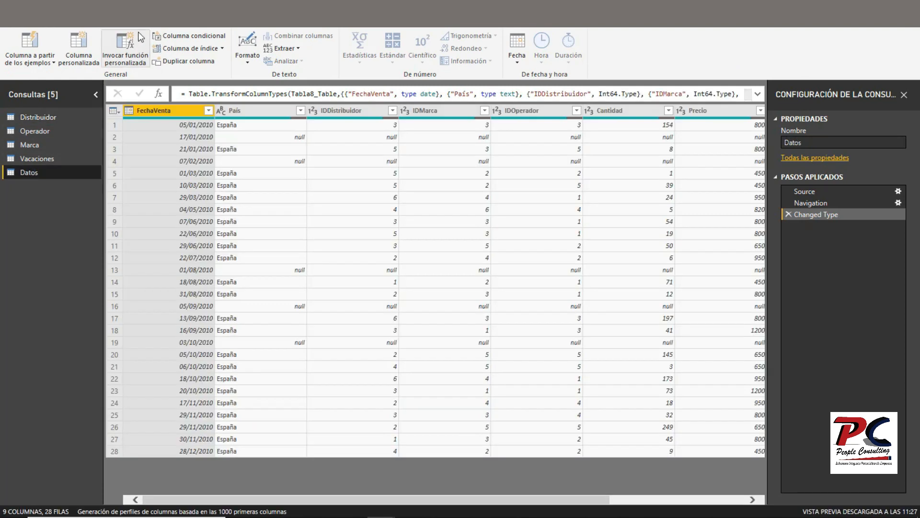
left_click(84, 56)
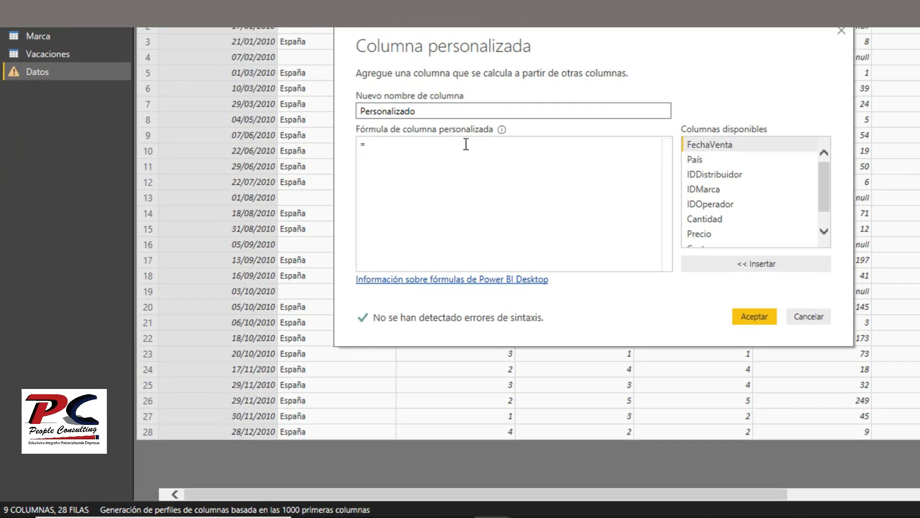
left_click_drag(446, 112, 337, 111)
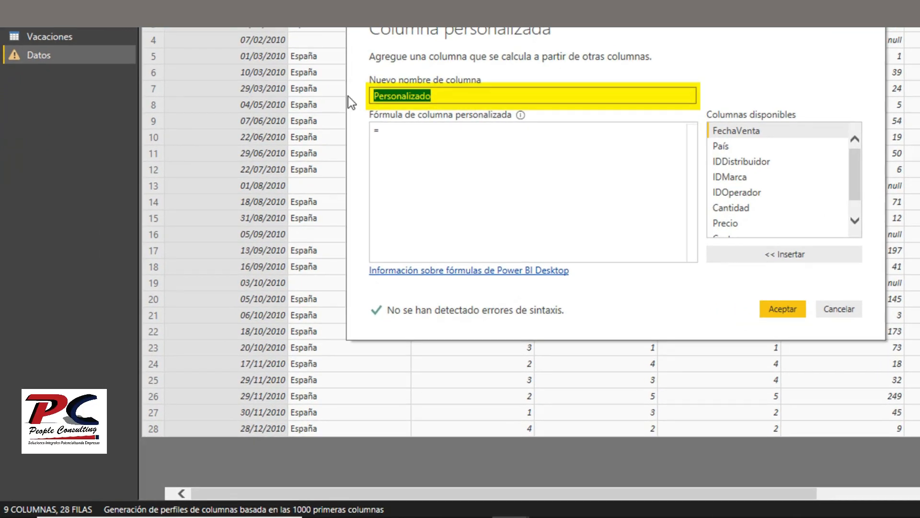
type("FechaEntrega")
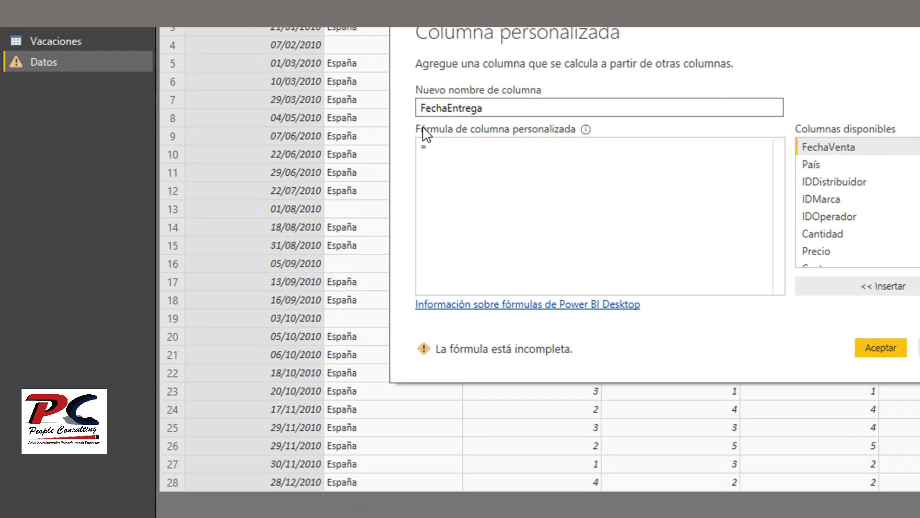
Step: Define the custom column with the formula Date.AddDays([FechaVenta],15) and add it to the query
left_click(447, 142)
type("datea")
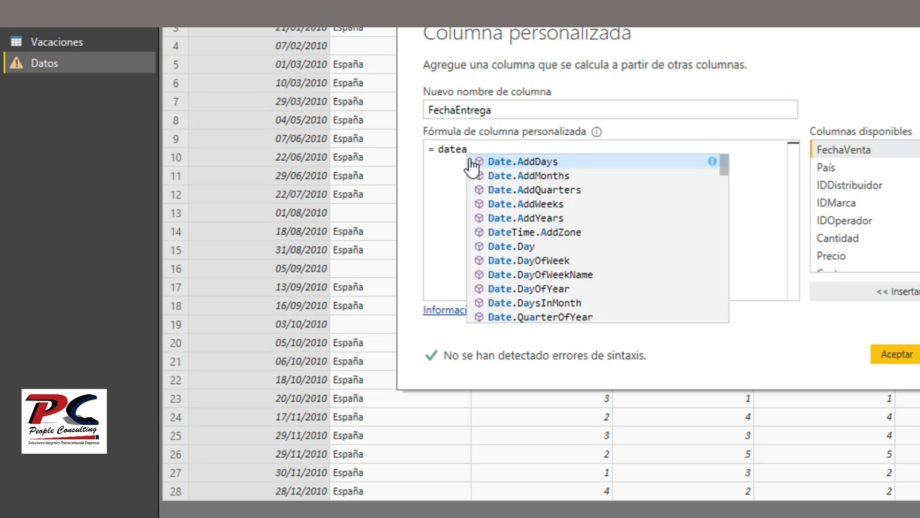
left_click(509, 162)
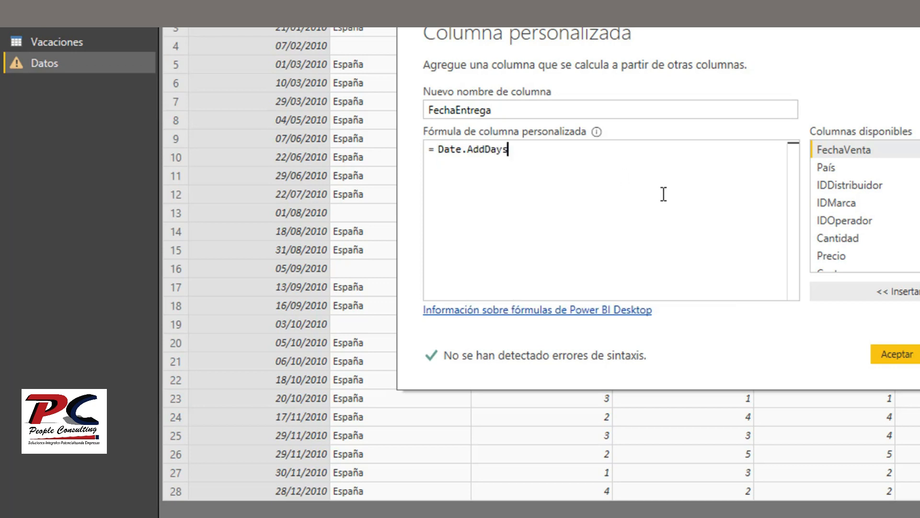
type("(")
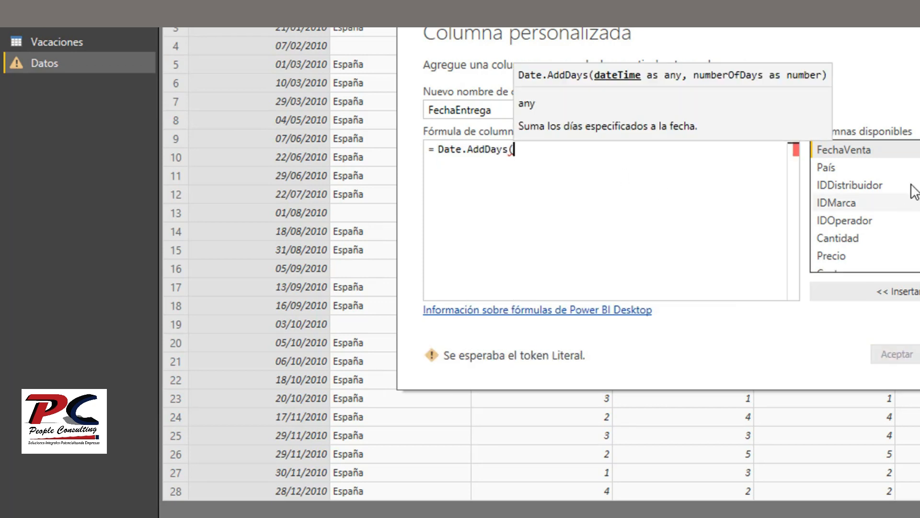
double_click(890, 151)
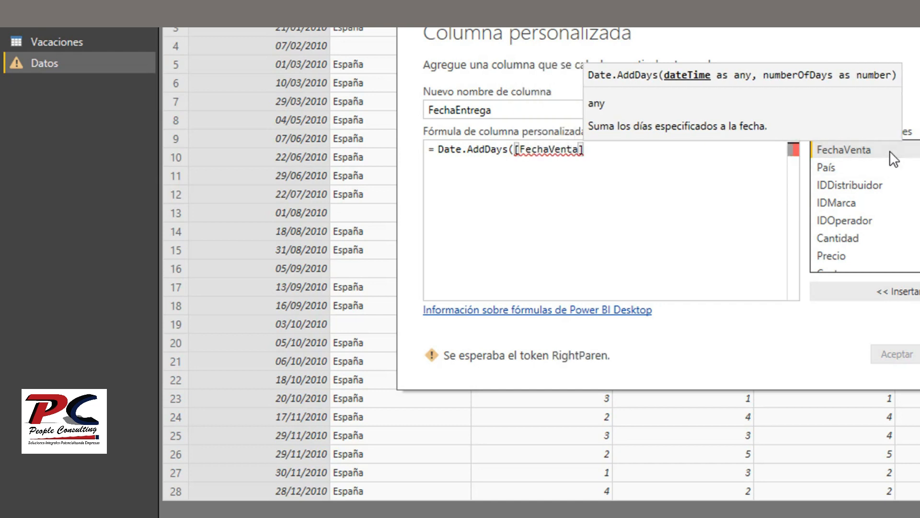
type(",15")
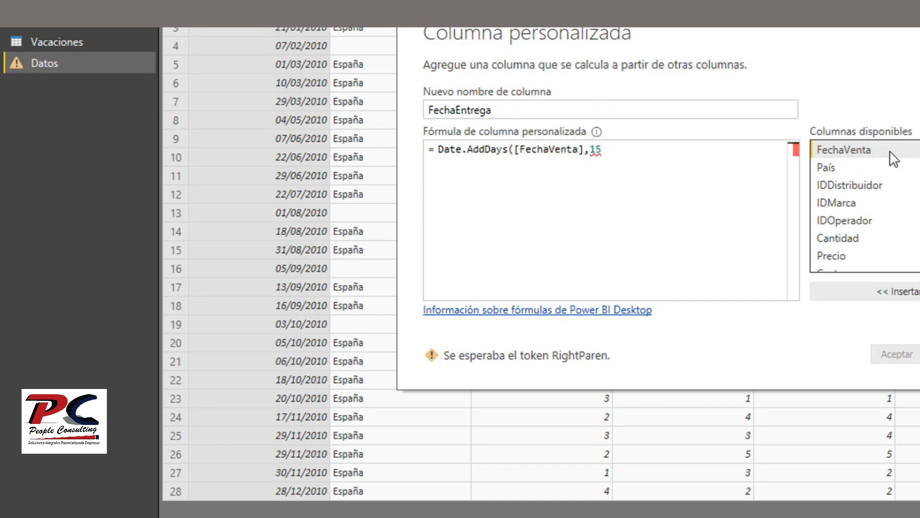
type(")")
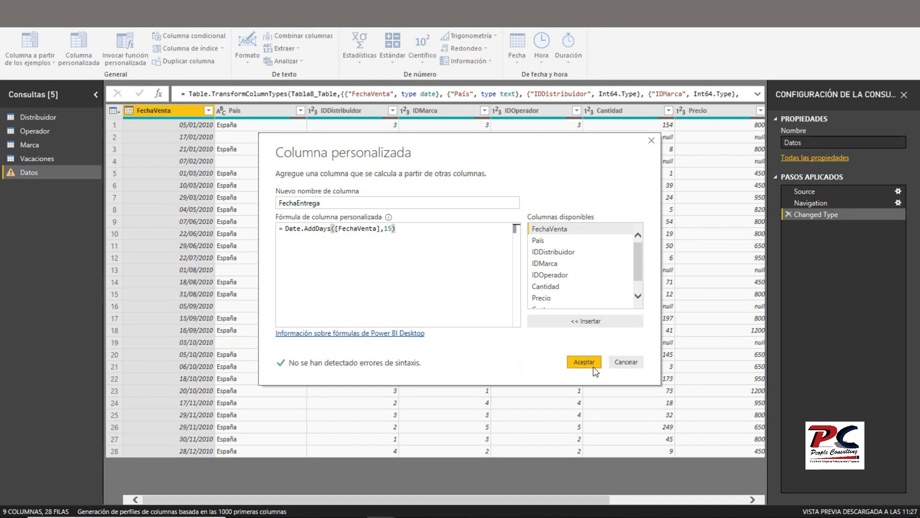
left_click(595, 368)
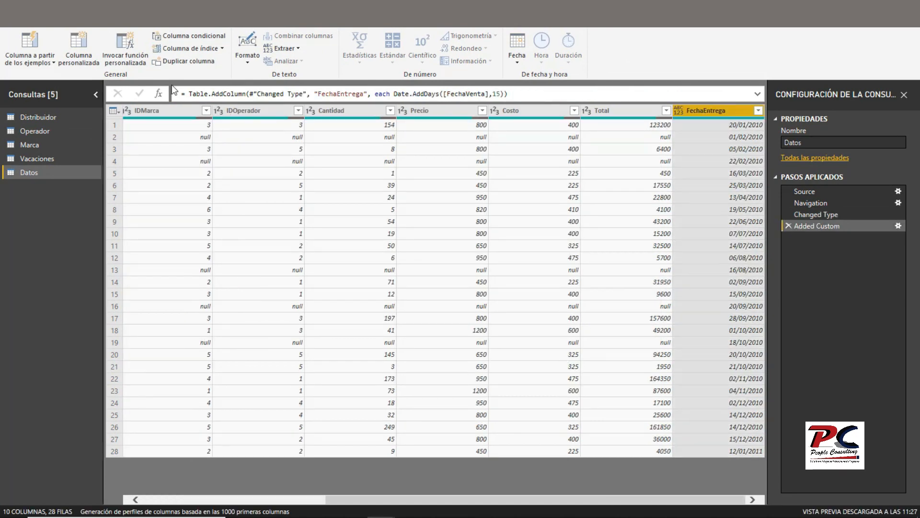
Step: Detect the data type of the FechaEntrega column, and close the query editor applying the changes
left_click(101, 28)
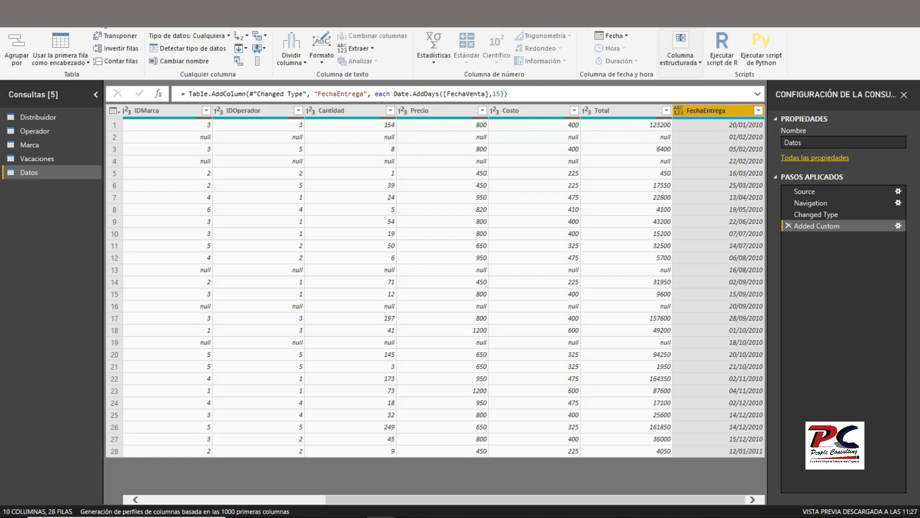
left_click(165, 48)
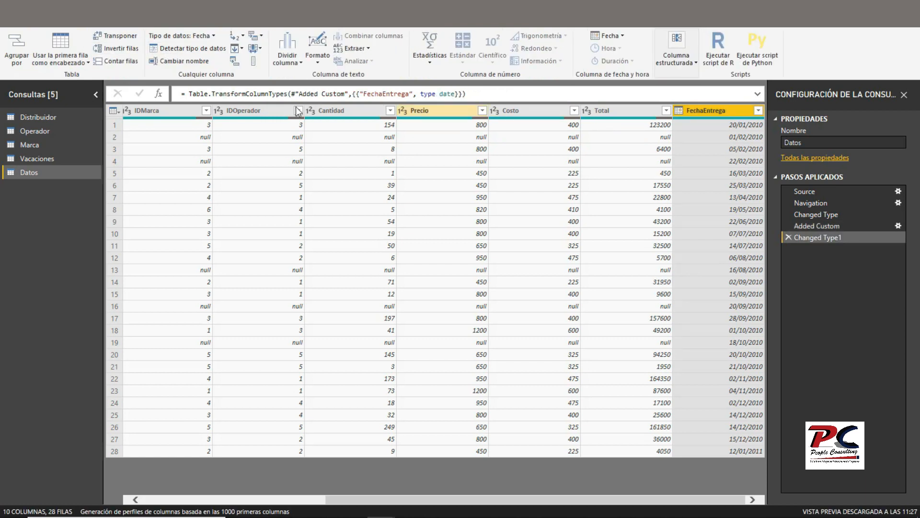
left_click(50, 27)
left_click(15, 41)
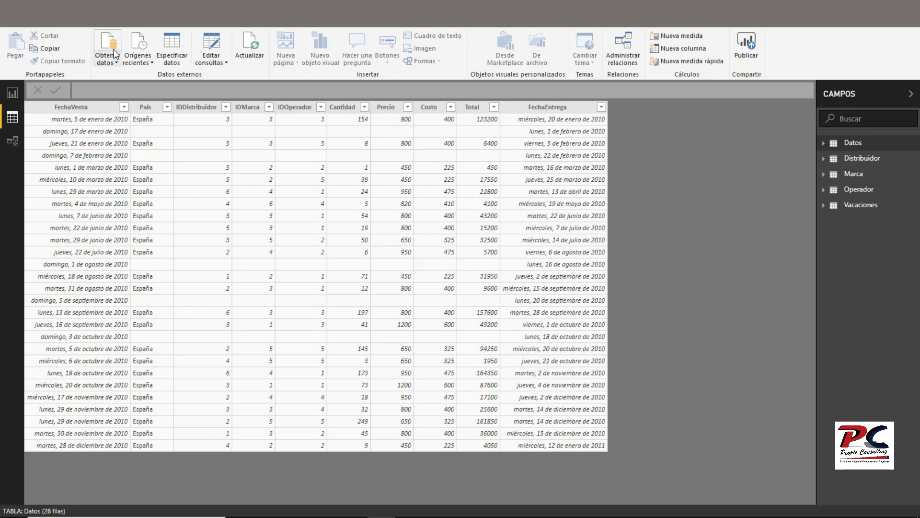
Step: In the Datos table, write a calculated column Dif.entre fechas that subtracts Datos[FechaVenta] from Datos[FechaEntrega]
left_click(105, 19)
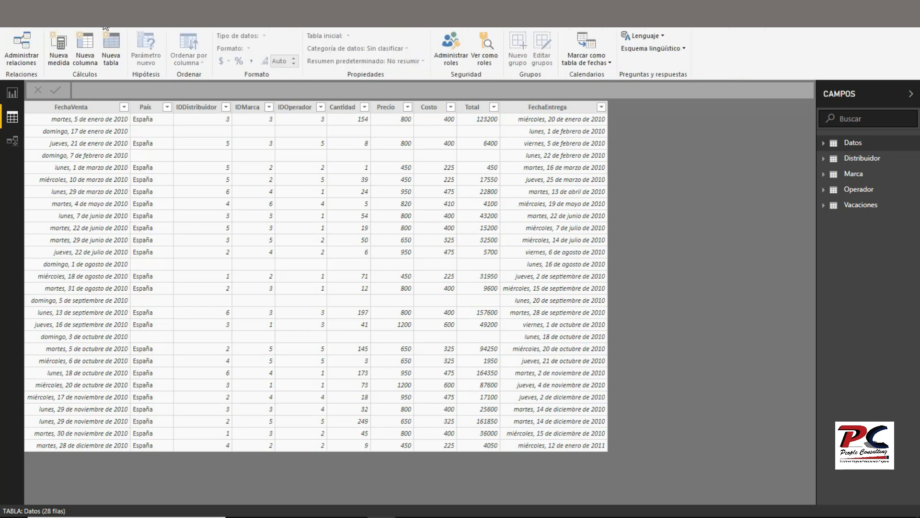
left_click(86, 46)
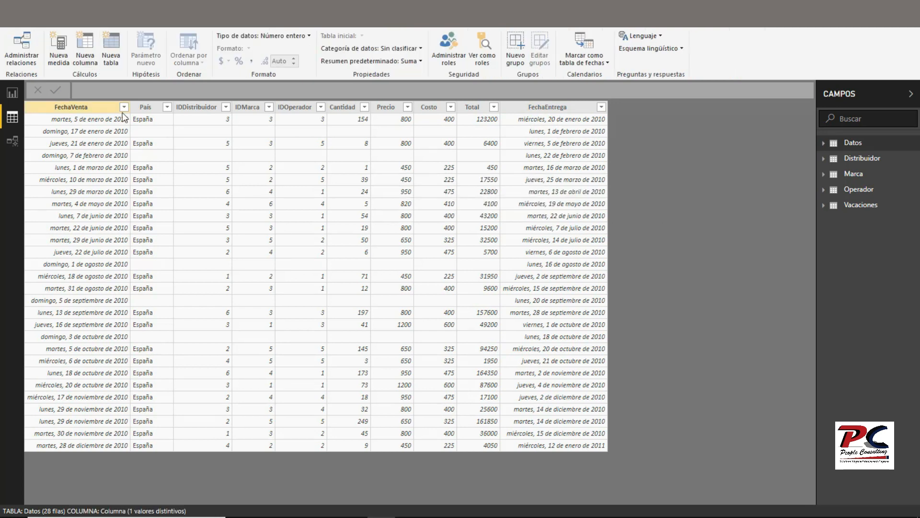
type("Dif")
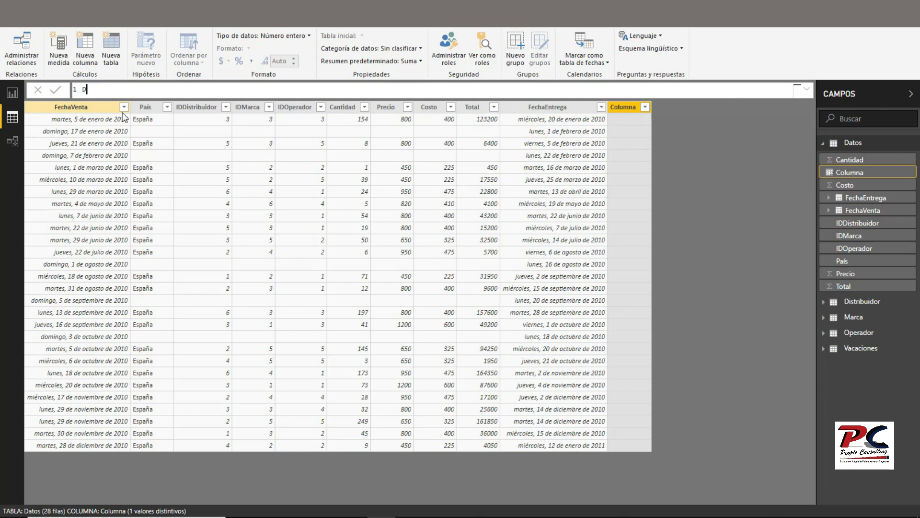
type(".e")
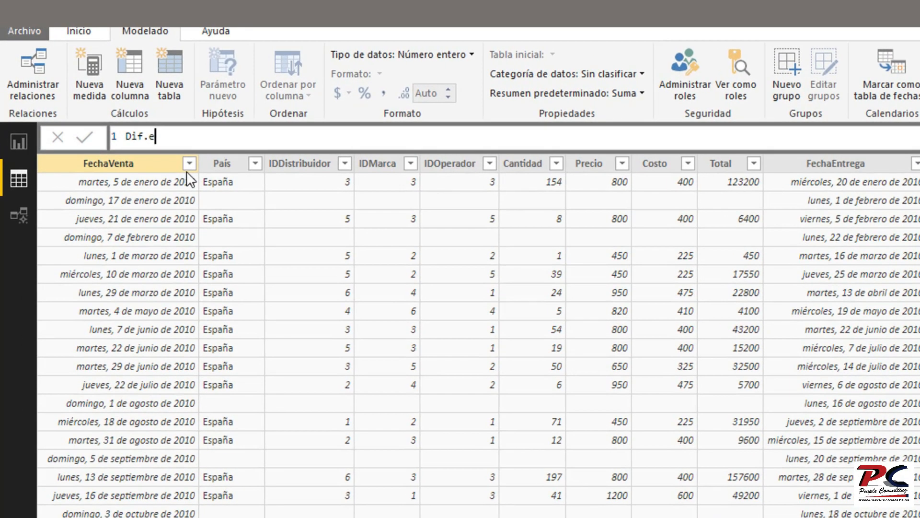
type("ntre fechas=fecha")
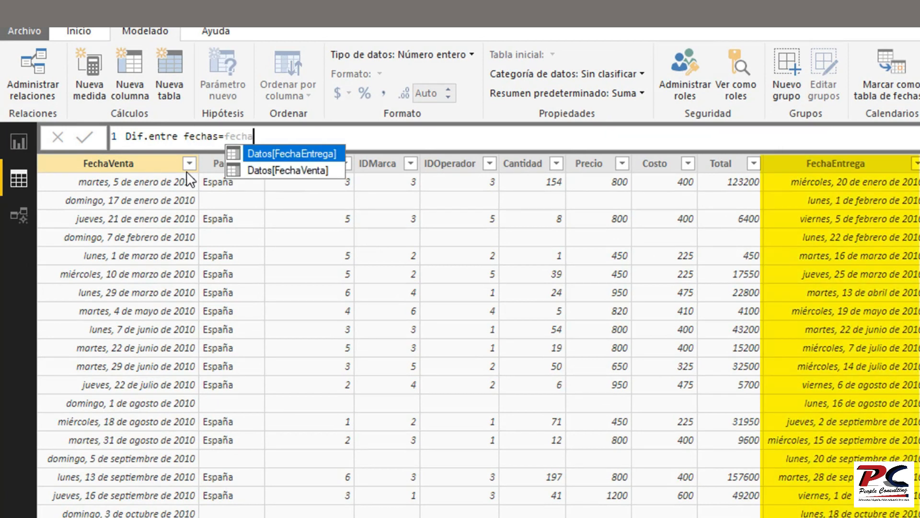
key("Tab")
type("]-fech")
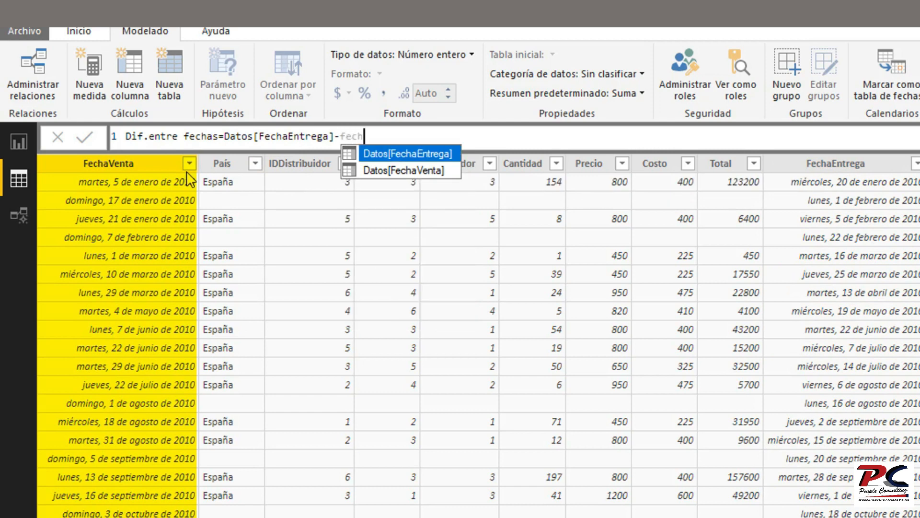
key("Down")
key("Tab")
key("Return")
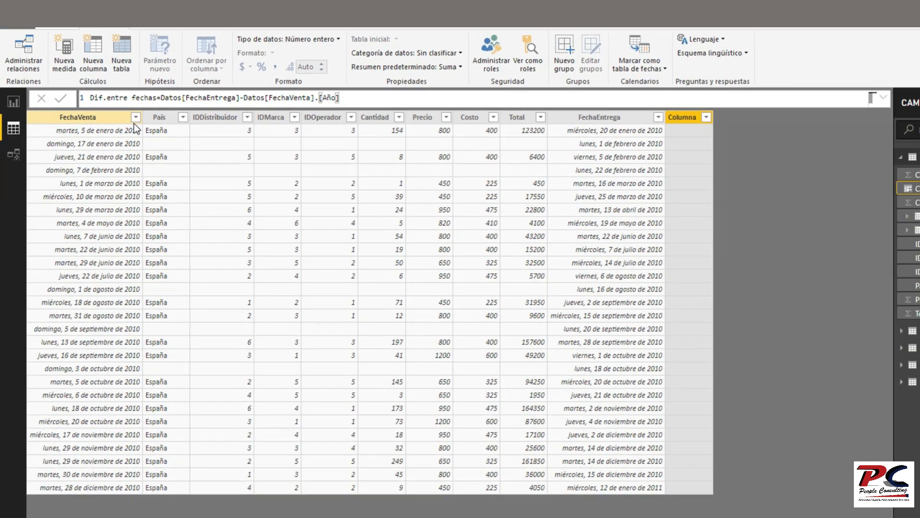
Step: Remove the trailing .[Año] from the Dif.entre fechas formula and commit the calculated column
key("BackSpace")
key("BackSpace")
key("BackSpace")
key("BackSpace")
key("BackSpace")
key("BackSpace")
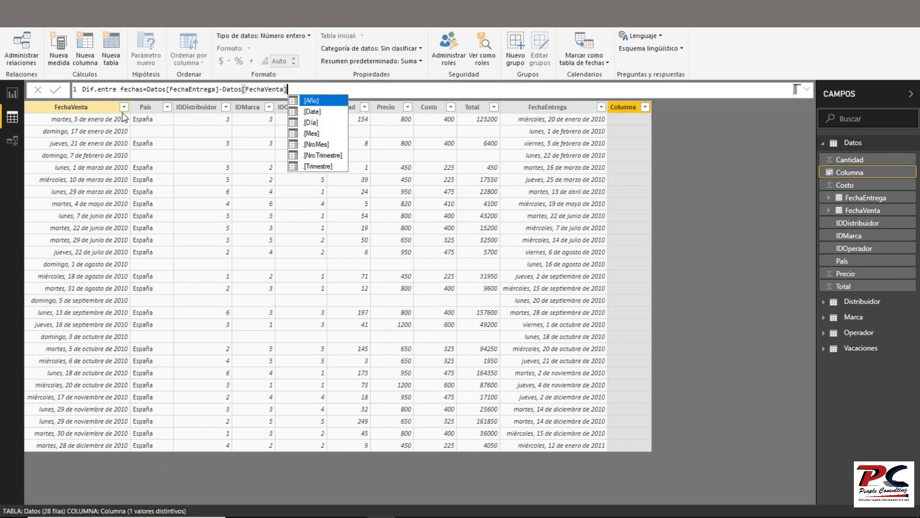
left_click(57, 91)
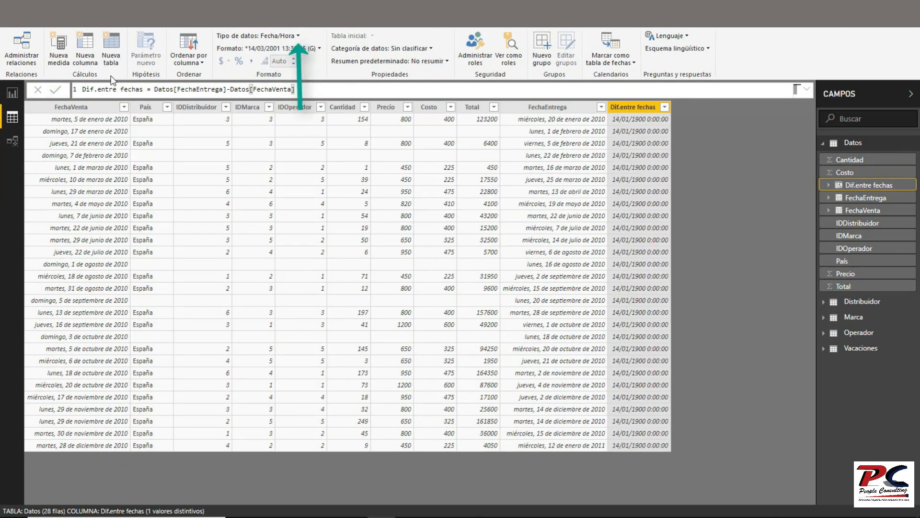
Step: Change the data type of the Dif.entre fechas column to whole number (Número entero), accepting the conversion
left_click(296, 38)
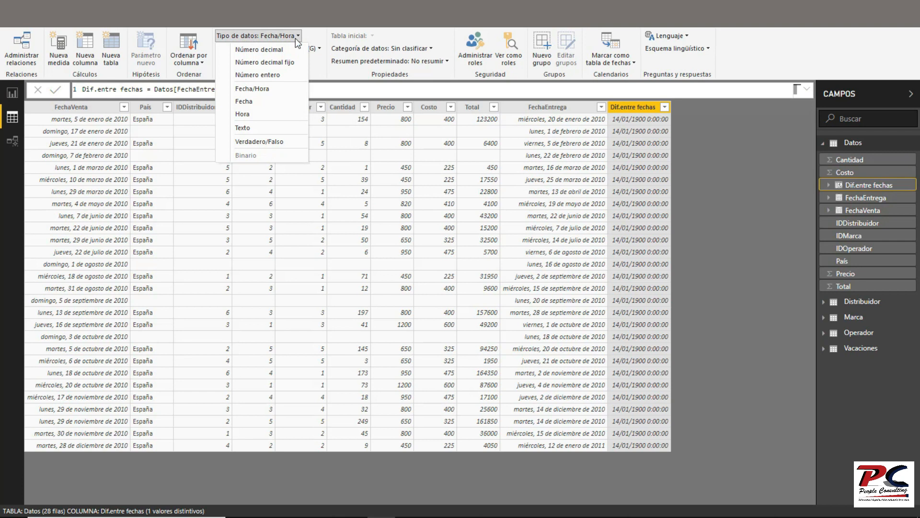
left_click(272, 76)
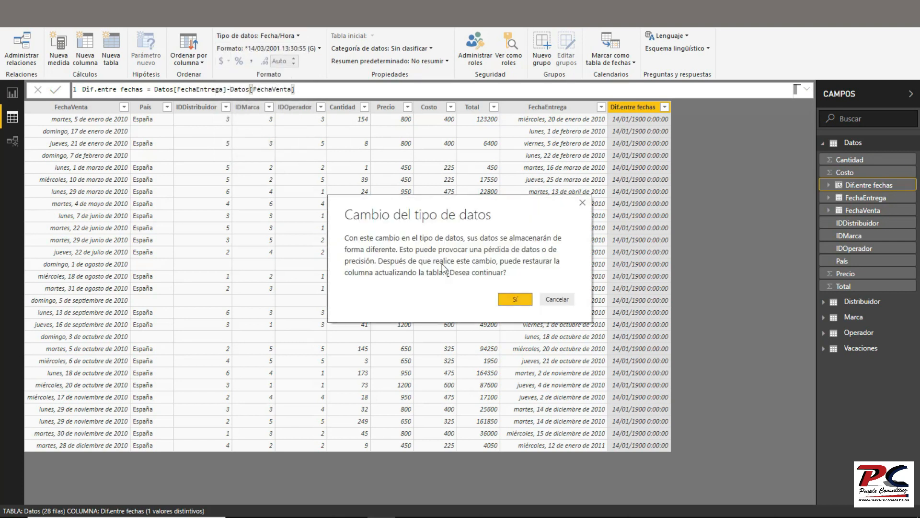
left_click(509, 300)
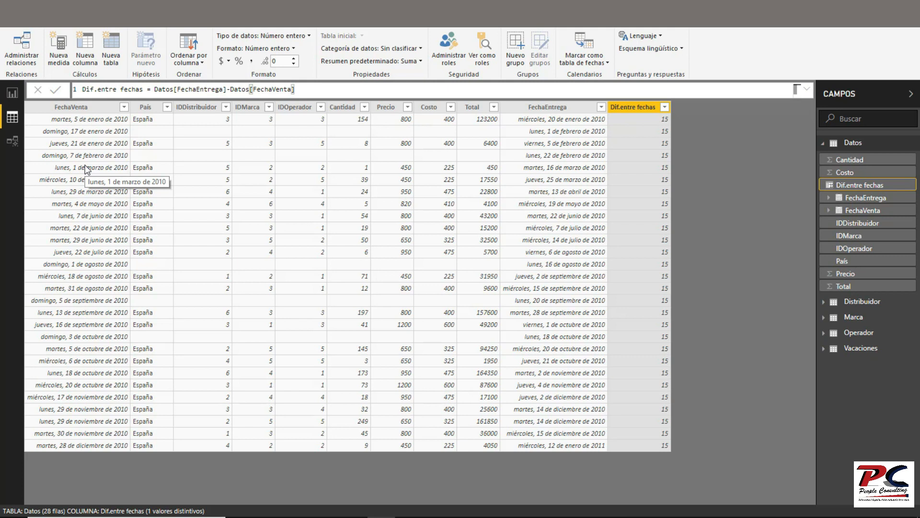
Step: Start a new calculated table named Calendario using CALENDAR, with a DATE function opened as its start date
left_click(111, 48)
type("Calendario")
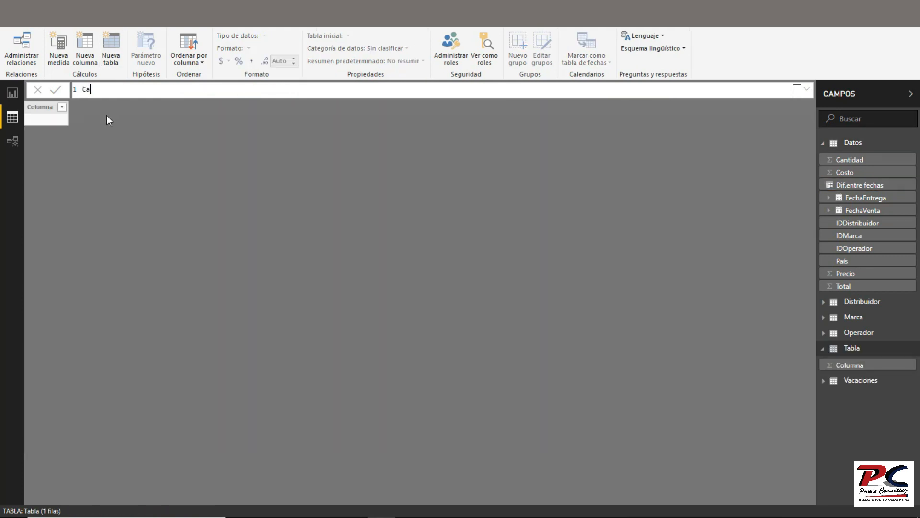
type("=CALENDAR(")
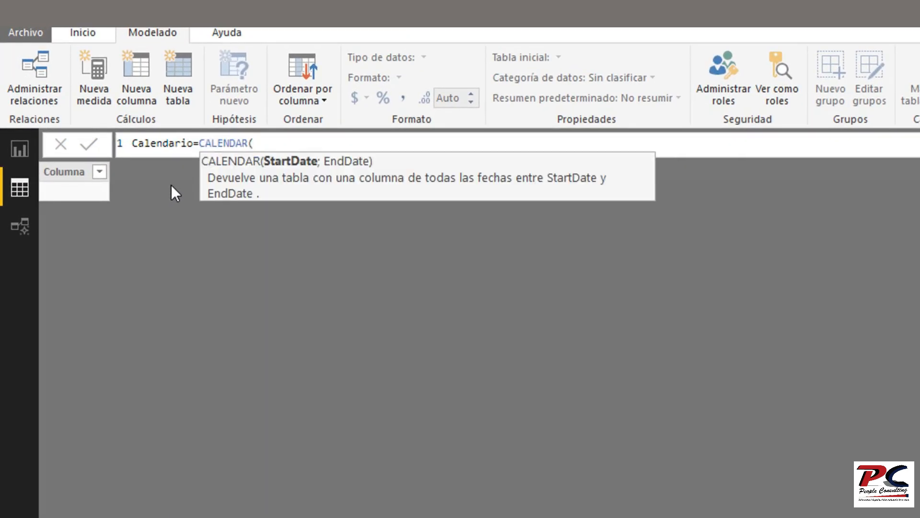
type("date")
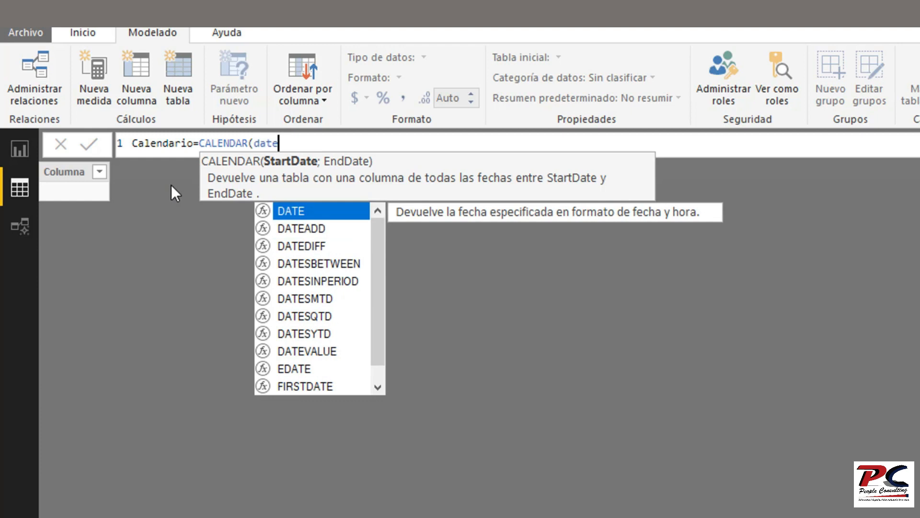
key("Tab")
Step: Complete the calendar's start date as DATE(YEAR(MIN(Datos[FechaVenta]));1;1)
type("ye")
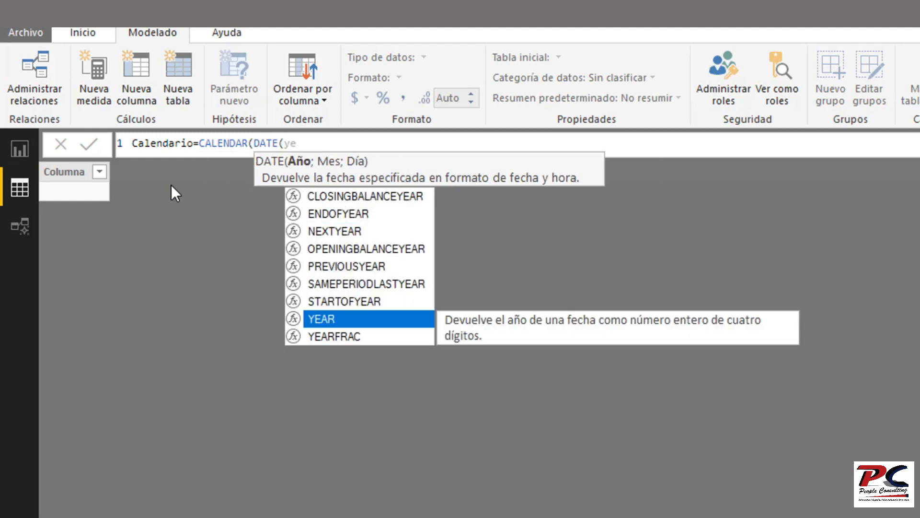
key("Tab")
type("min")
key("Tab")
type("fec")
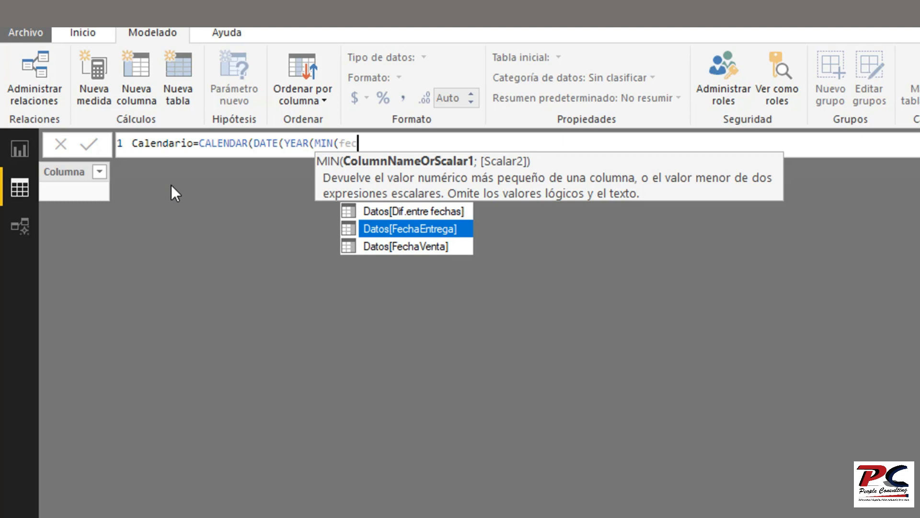
key("Down")
key("Tab")
type("));1;2")
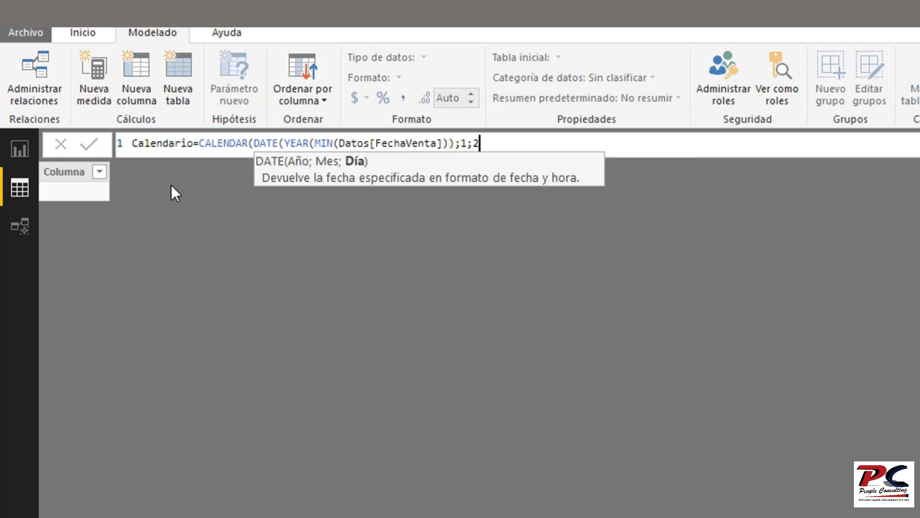
key("BackSpace")
type("1)")
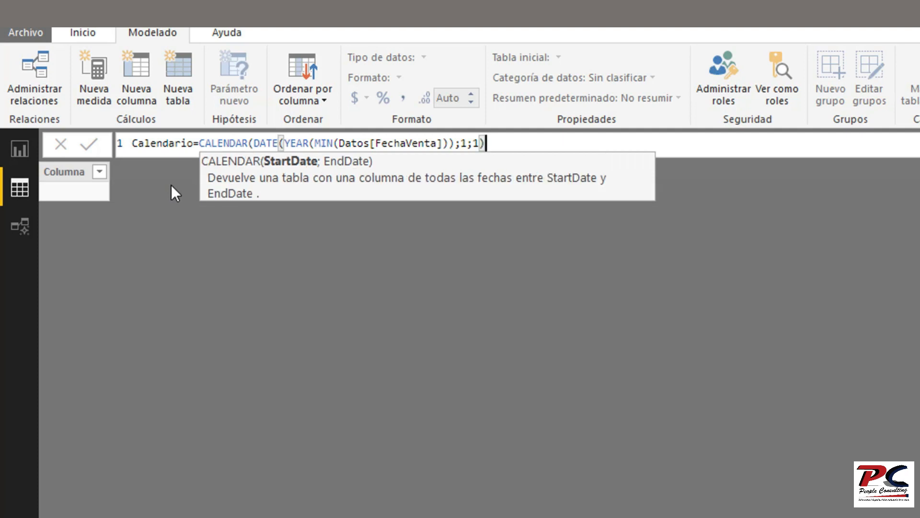
Step: Set the calendar's end date to DATE(YEAR(MAX(Datos[FechaVenta]));12;31) and commit the Calendario table
type(";")
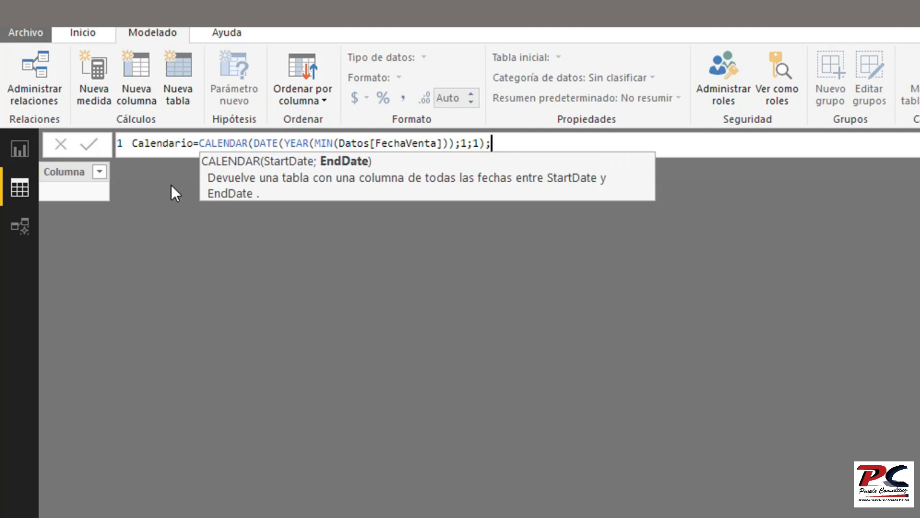
type("date")
key("Tab")
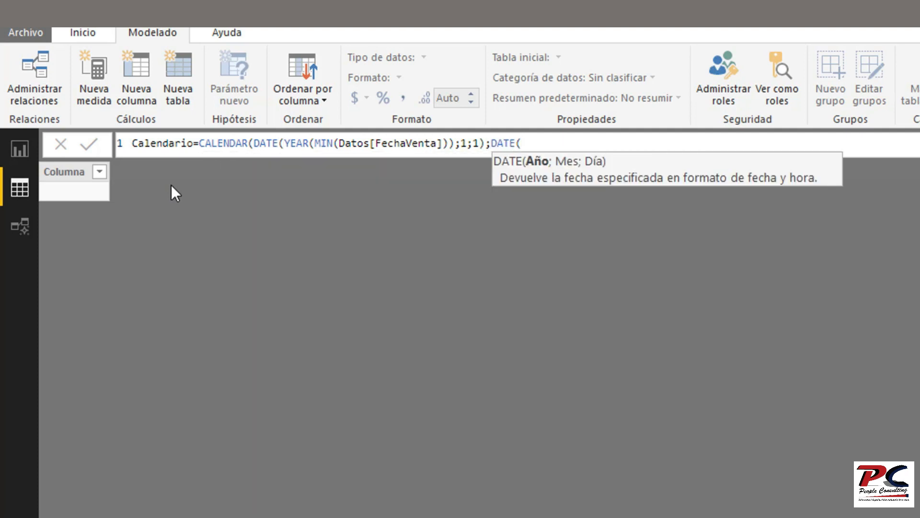
type("ye")
key("Tab")
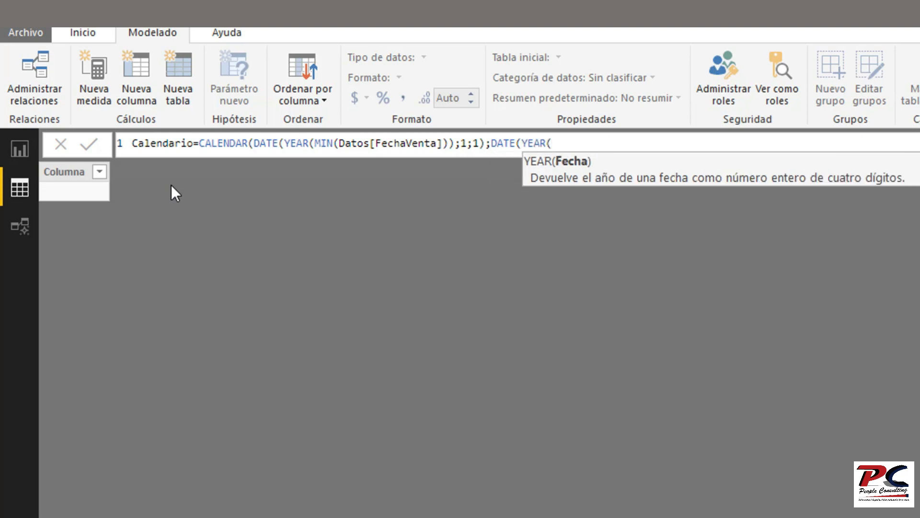
type("ma")
key("Tab")
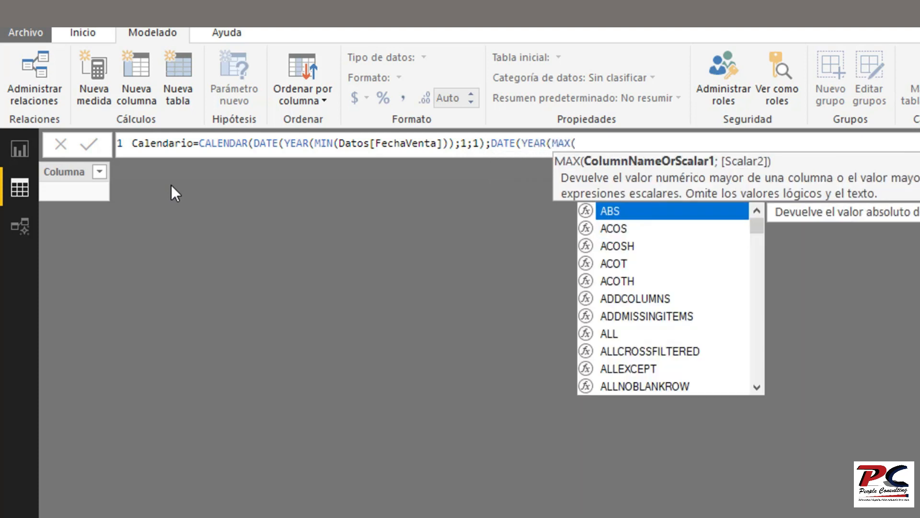
type("fech")
key("Down")
key("Tab")
type(")")
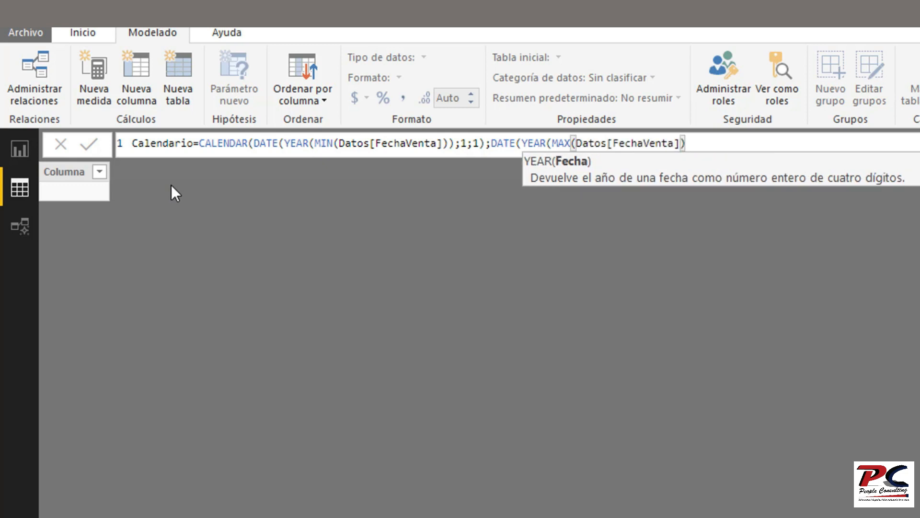
type(");12;31")
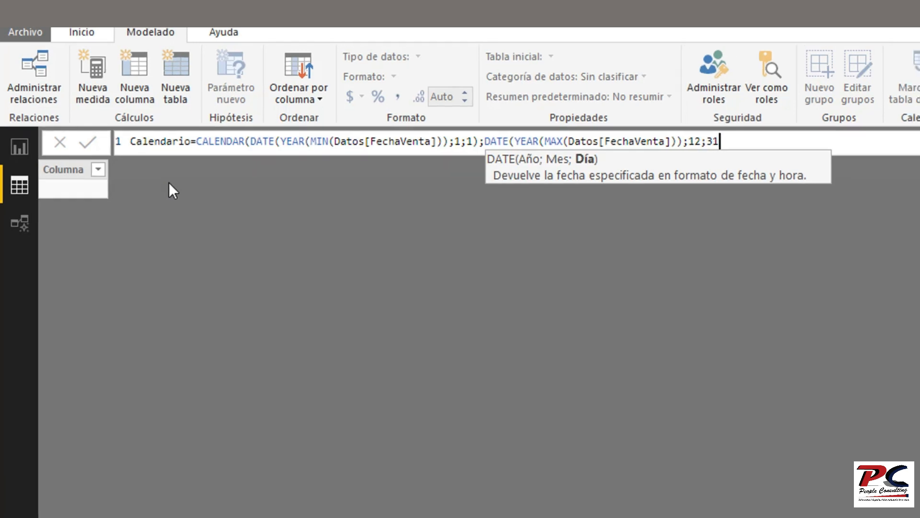
type(")")
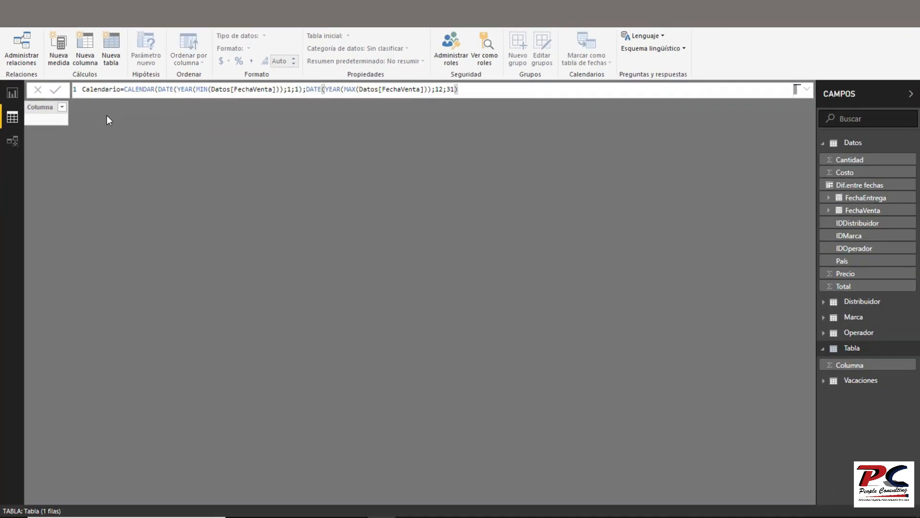
key("Return")
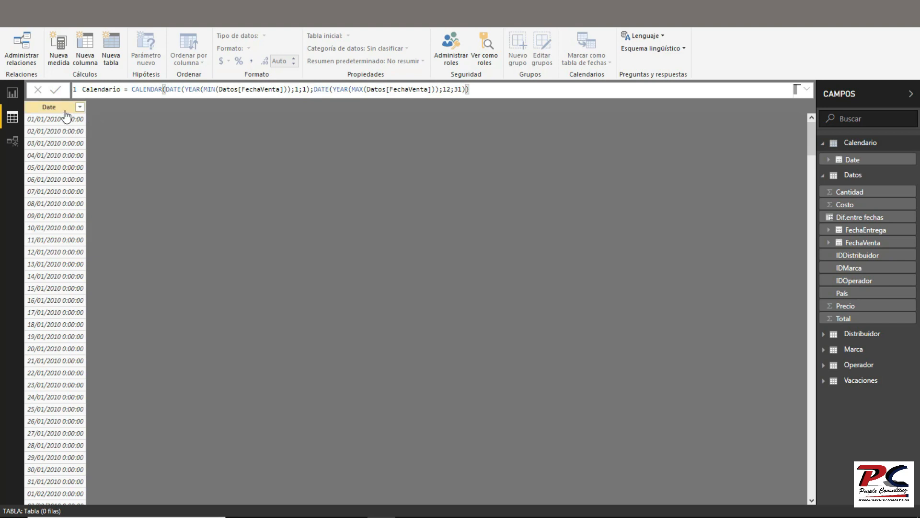
Step: Format the Calendario table's Date column as a long date with weekday, dddd, d' de 'MMMM' de 'yyyy
left_click(63, 108)
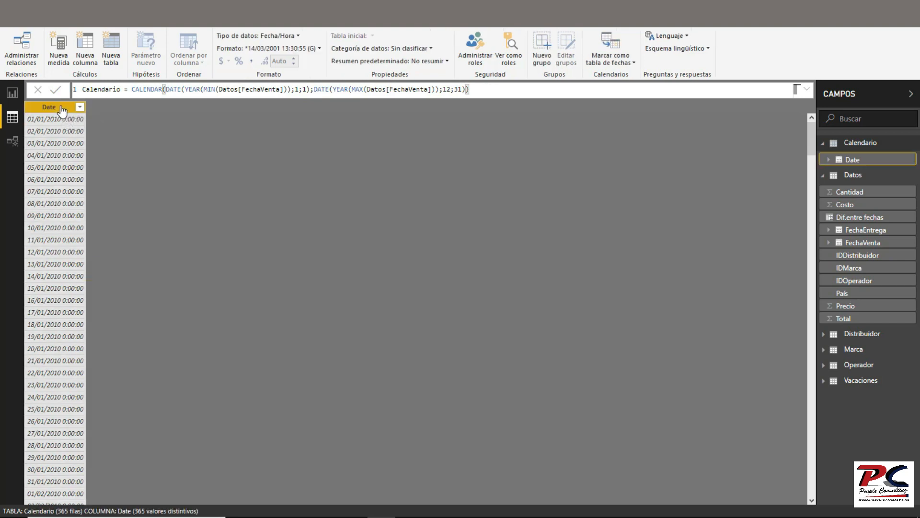
left_click(319, 49)
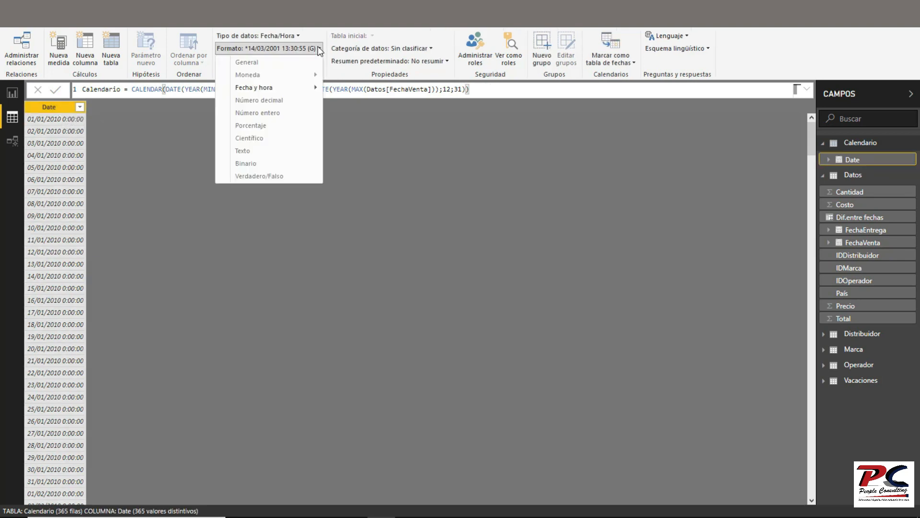
mouse_move(316, 88)
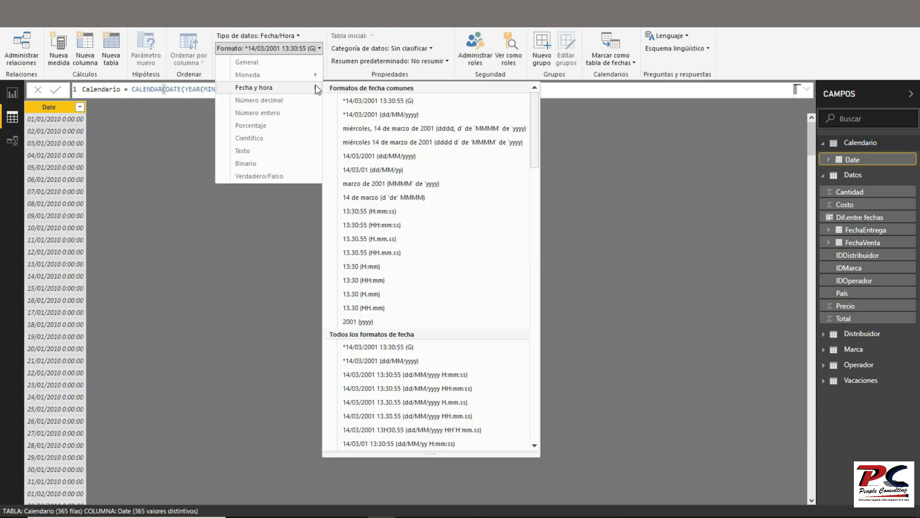
left_click(355, 127)
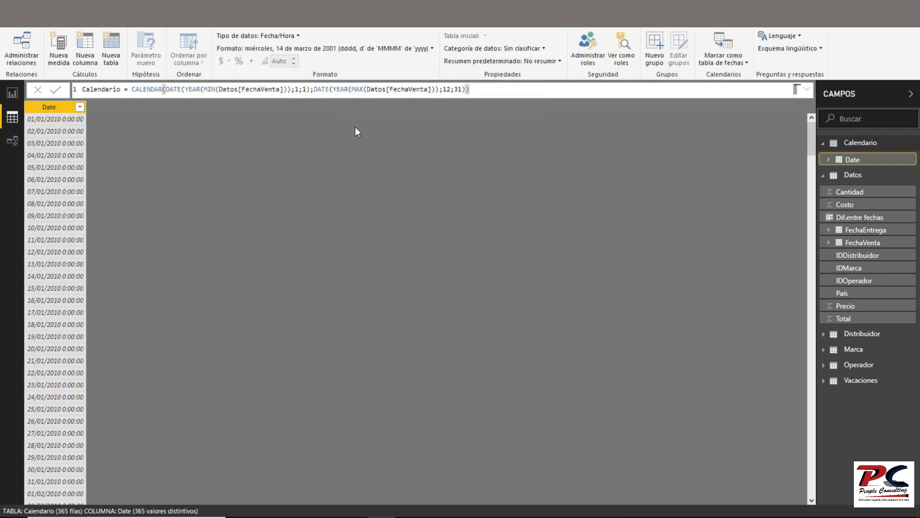
Step: Add a calculated column to Calendario with the formula Mes=MONTH(Calendario[Date])
left_click(85, 58)
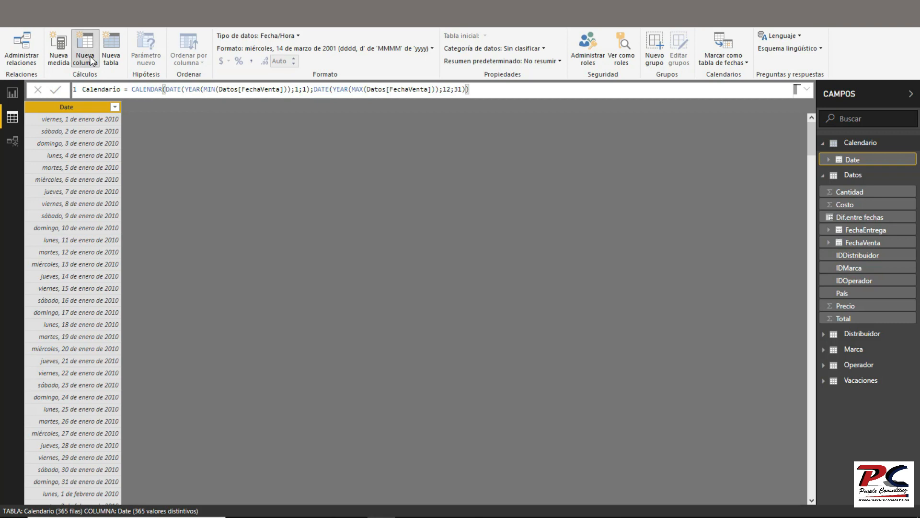
type("Mes=")
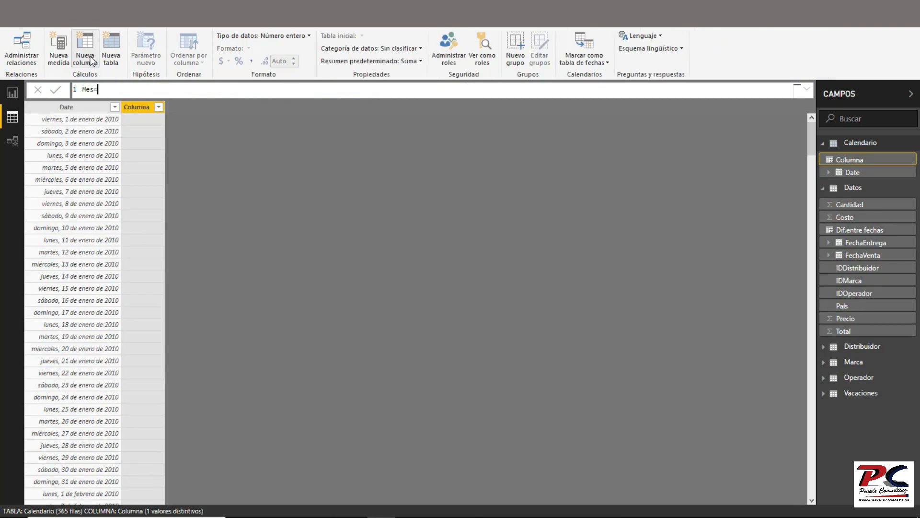
type("month")
key("Tab")
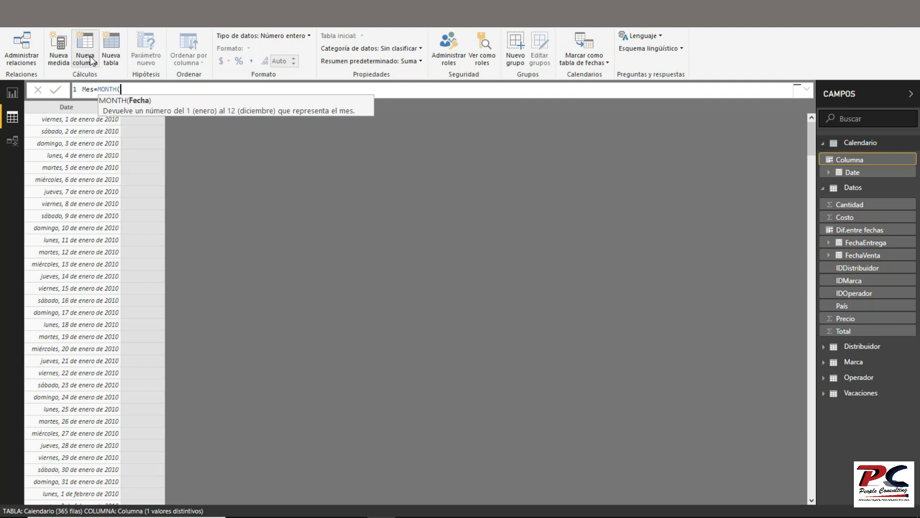
type("date")
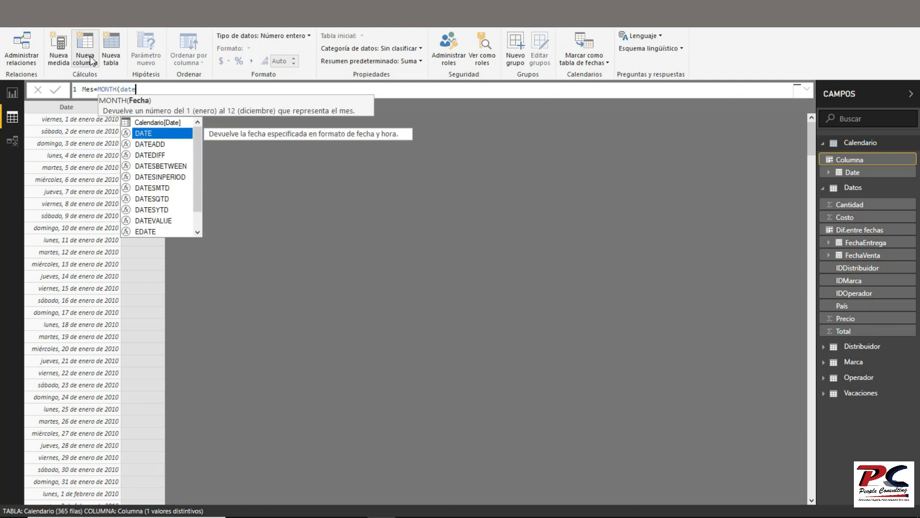
key("Up")
key("Tab")
type(")")
key("Return")
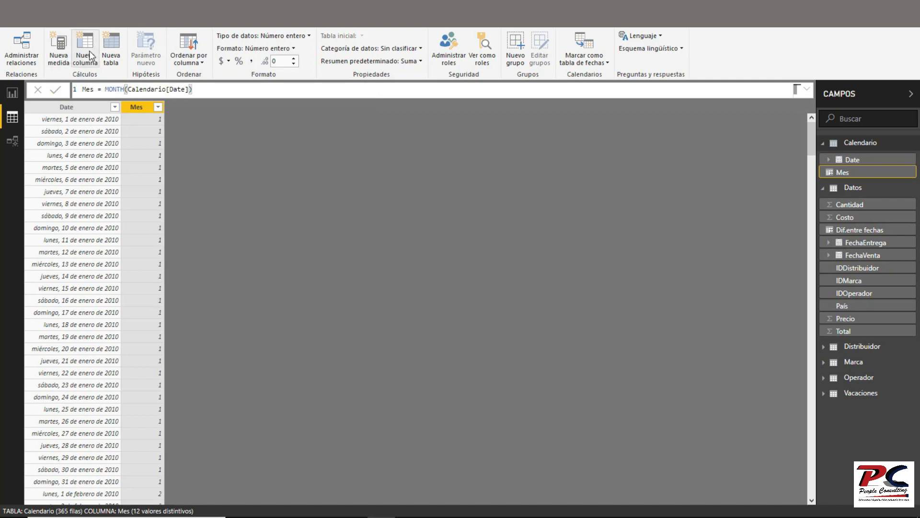
Step: Start a new calculated column in Calendario named NombreMes, with a SWITCH function opened as its formula
left_click(84, 56)
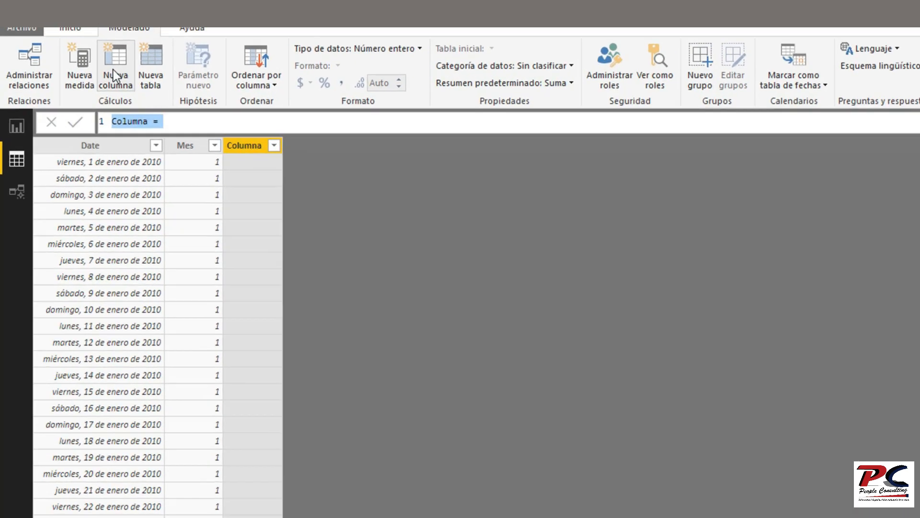
type("NombreMEs")
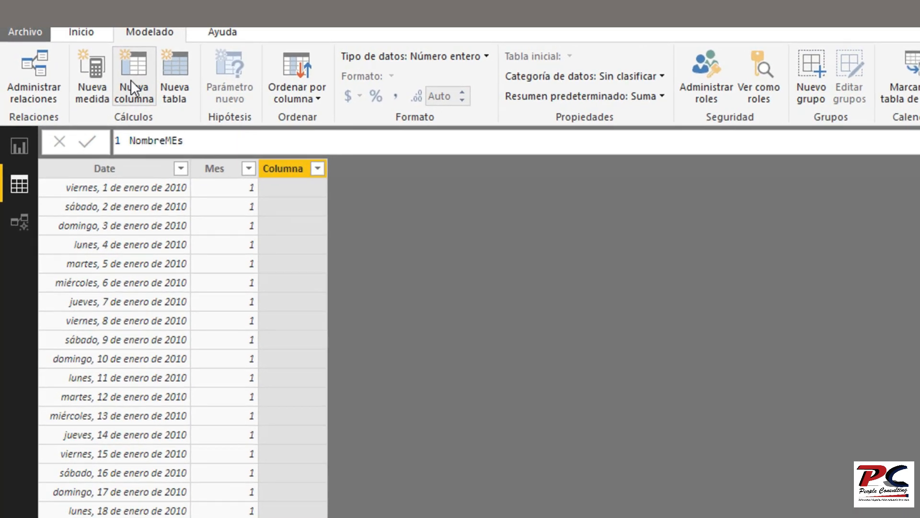
key("BackSpace")
key("BackSpace")
key("BackSpace")
type("Mes=")
key("Home")
key("End")
type("SW")
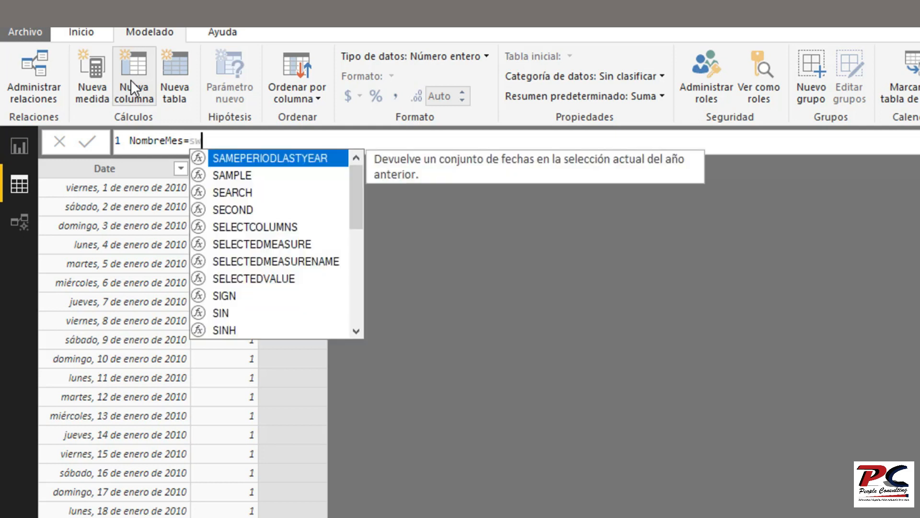
key("Tab")
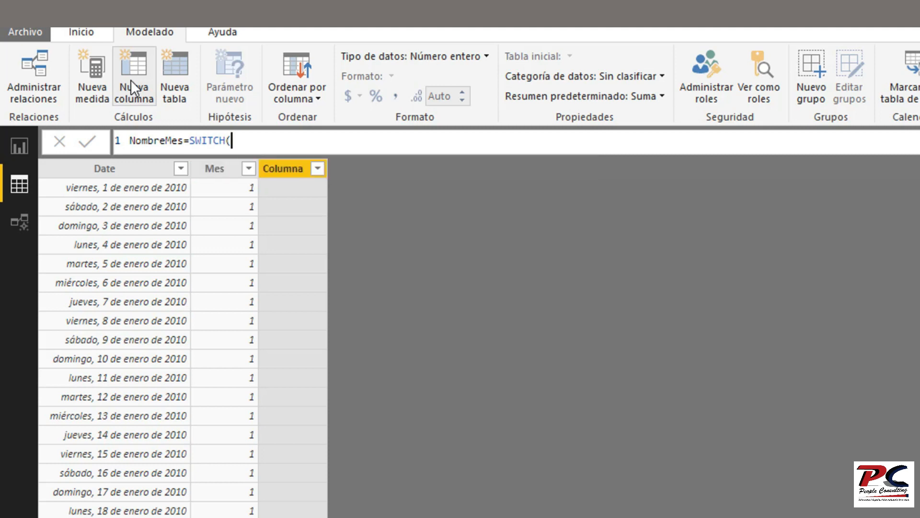
Step: Use Calendario[Mes] as the SWITCH expression and enter the first case, 1;"enero";, on its own line
type("mes")
key("Tab")
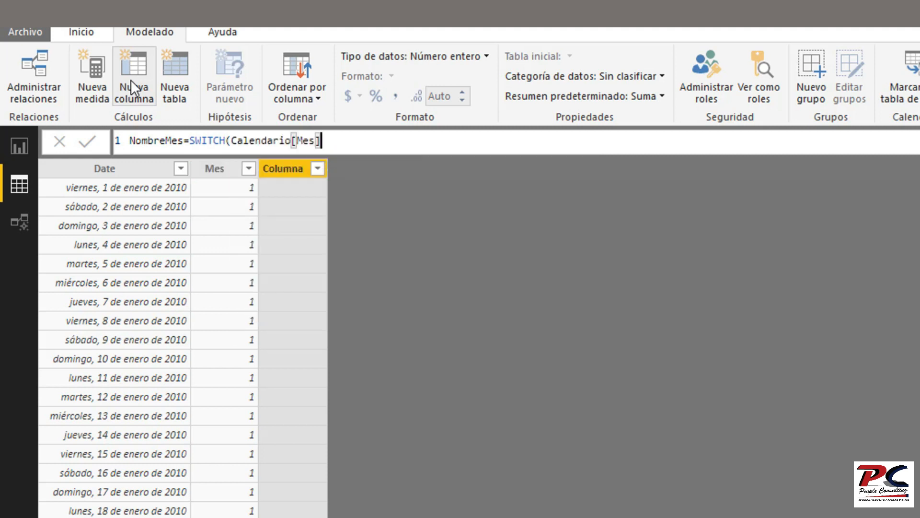
type(";")
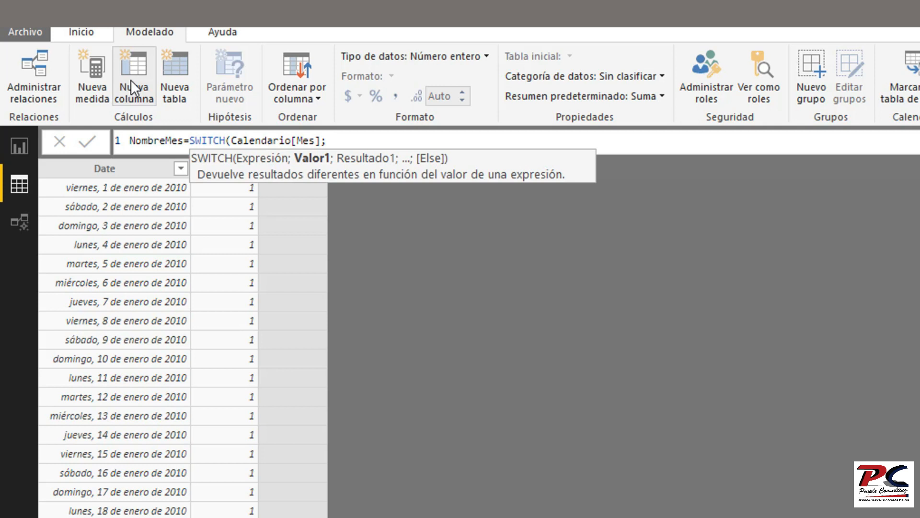
key("shift+Return")
type("1;")
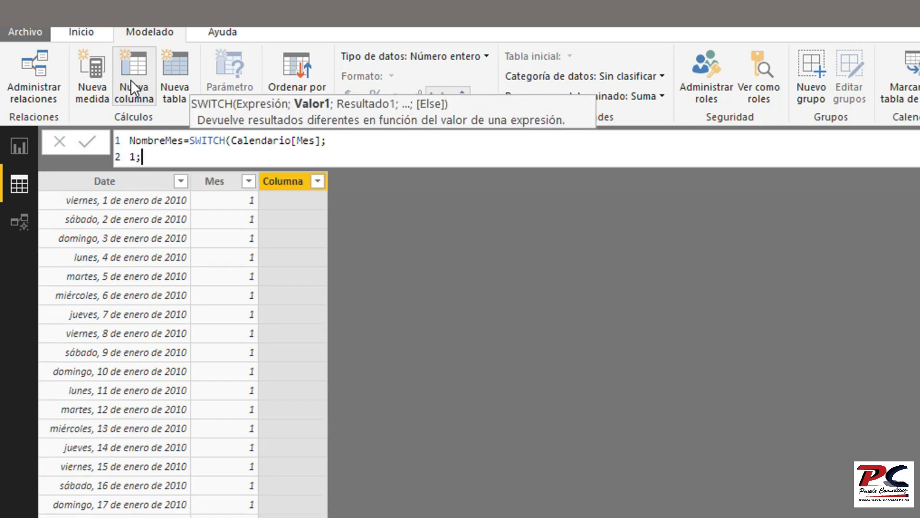
type("\"enero\";")
key("Return")
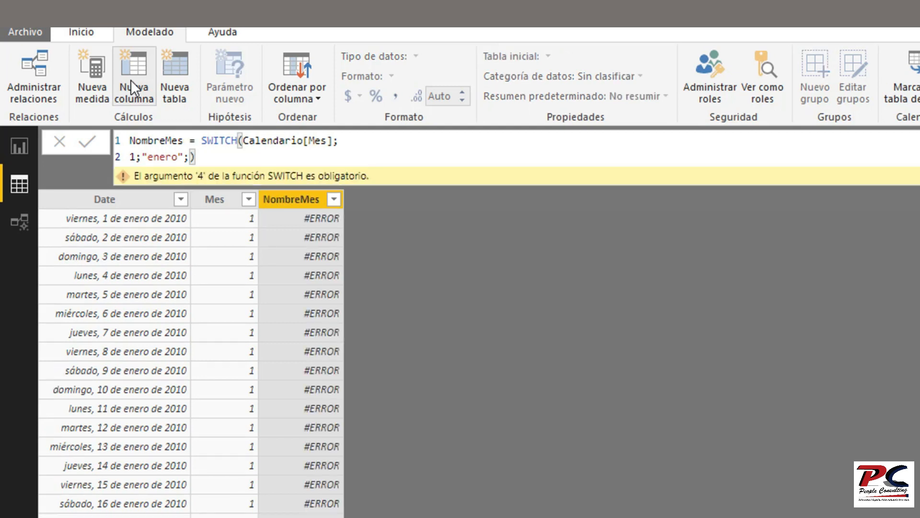
Step: Add the SWITCH cases 2 to 12, "febrero" through "diciembre", one per line, and commit the NombreMes column
key("BackSpace")
key("shift+Return")
type("2;\"febrero\"")
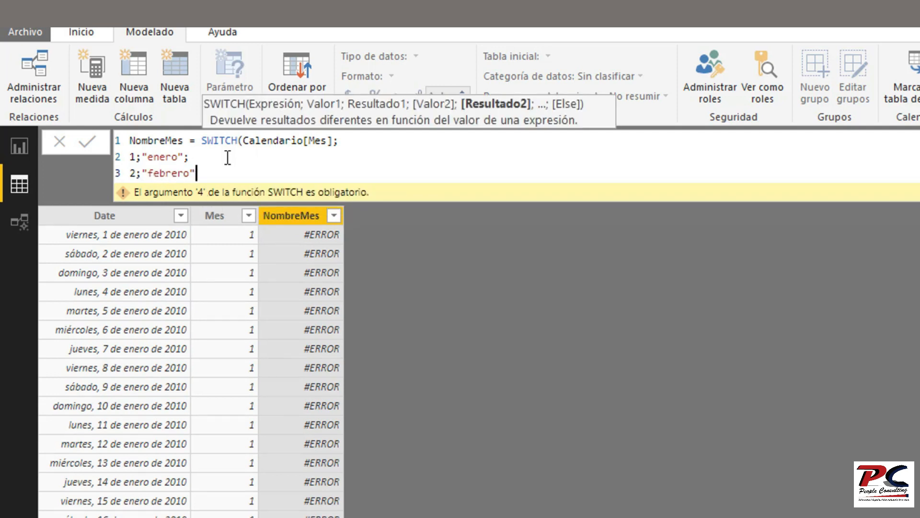
type(";")
type("3;\"marzo\"; 4;\"abril\"; 5;\"mayo\"; 6;\"junio\"; 7;\"julio\"; 8;\"agosto\"; 9;\"septiembre\"; 10;\"octubre\"; 11;\"noviembre\";")
type("12;\"diciembre\"")
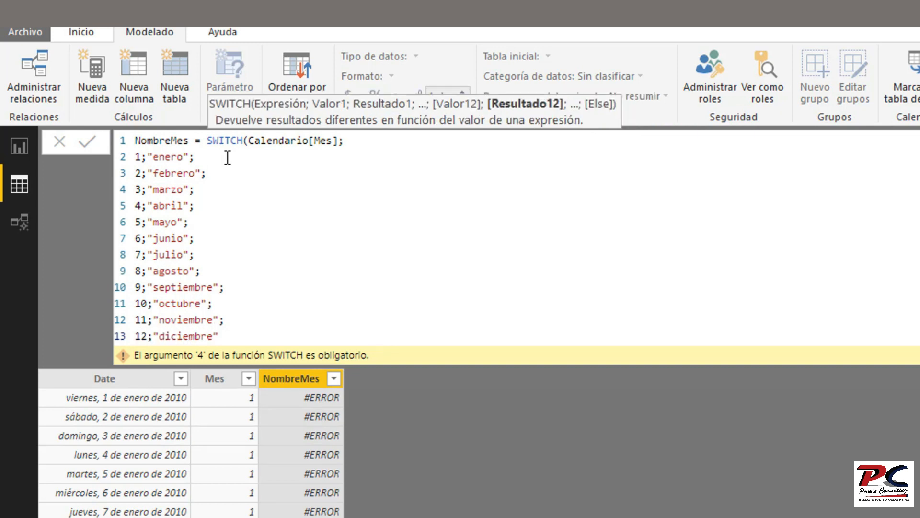
type(")")
key("Return")
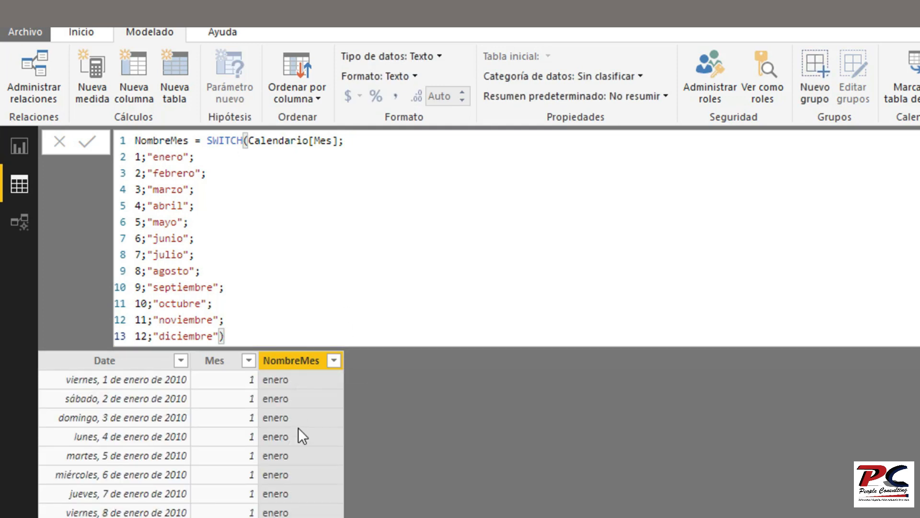
Step: Add a calculated column to Calendario with the formula Diasemana=WEEKDAY(Calendario[Date])
left_click(144, 84)
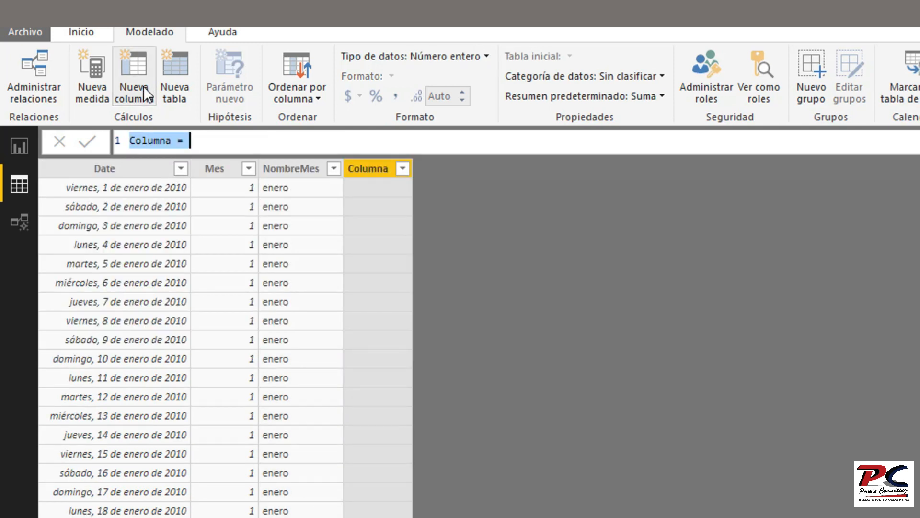
type("Di")
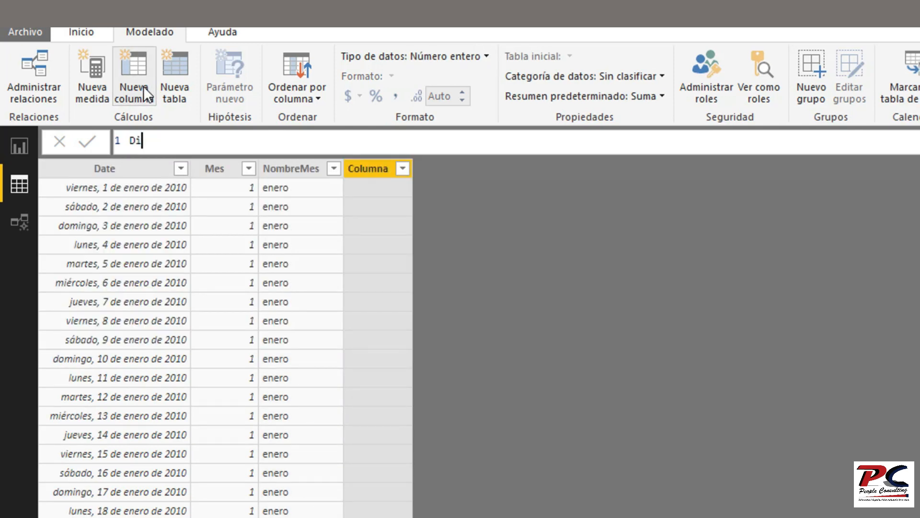
type("asemana=WEEKDAY(")
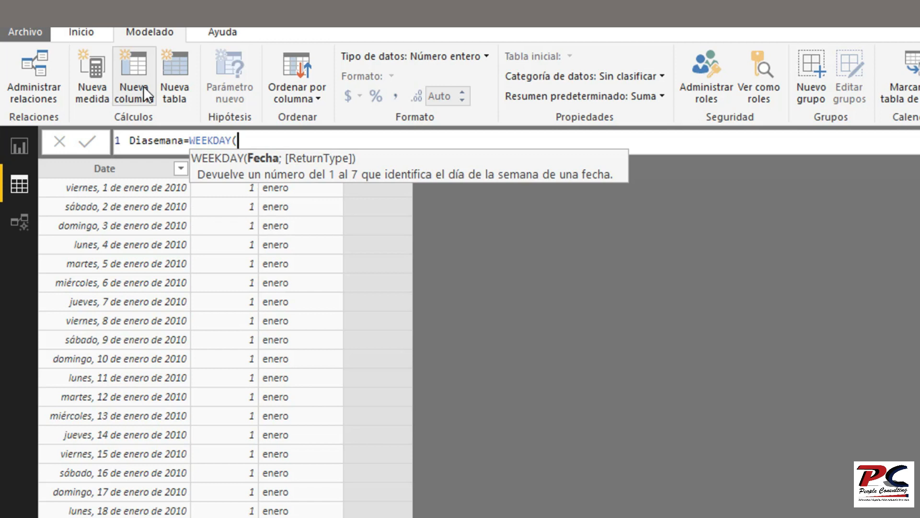
type("Calendario[Date")
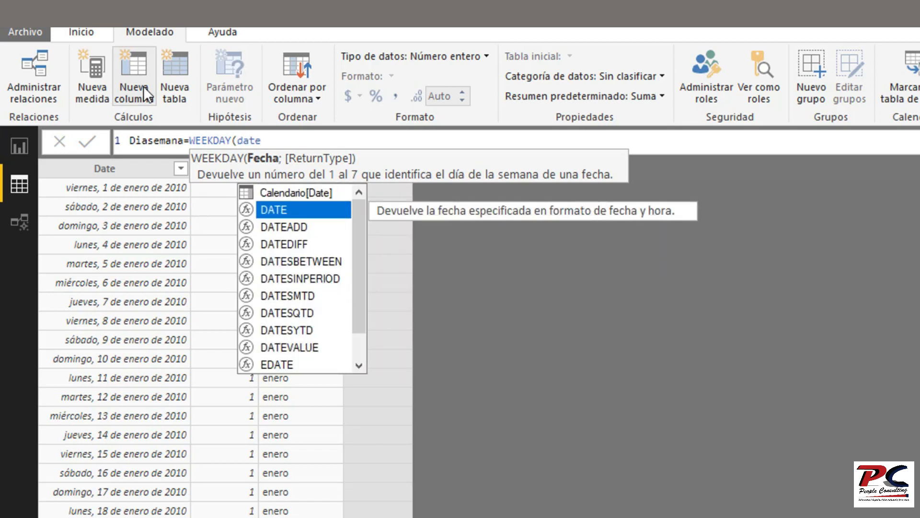
key("Up")
key("Tab")
type(")")
key("Return")
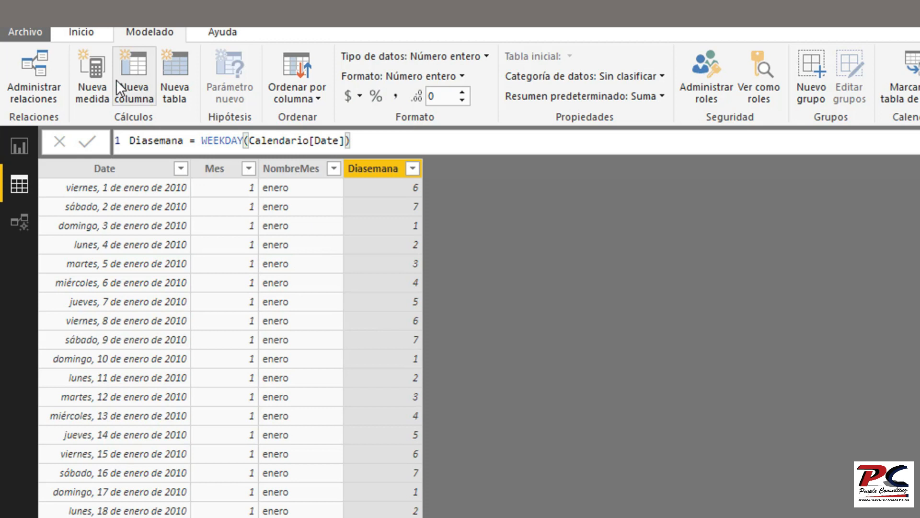
Step: Start a new calculated column in Calendario named NombreDiaSemena, with a SWITCH function that uses Calendario[Diasemana] as its expression
left_click(129, 78)
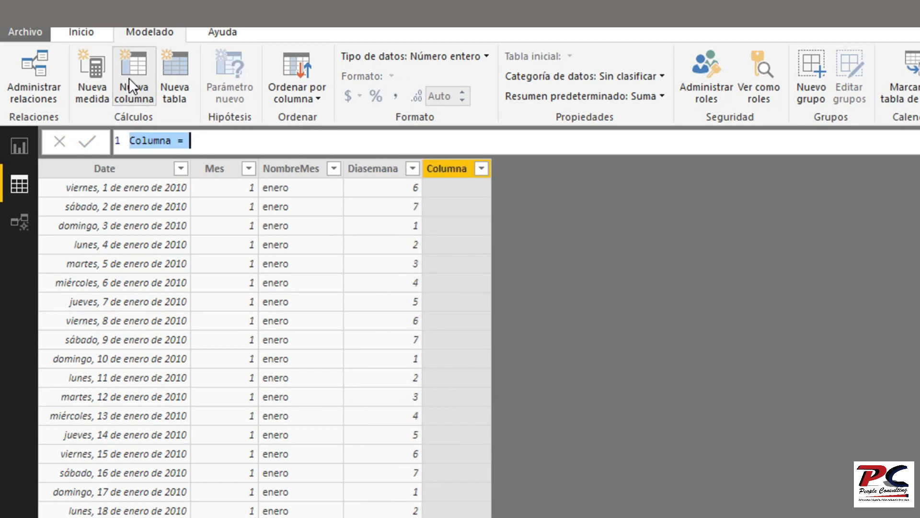
type("Nombre")
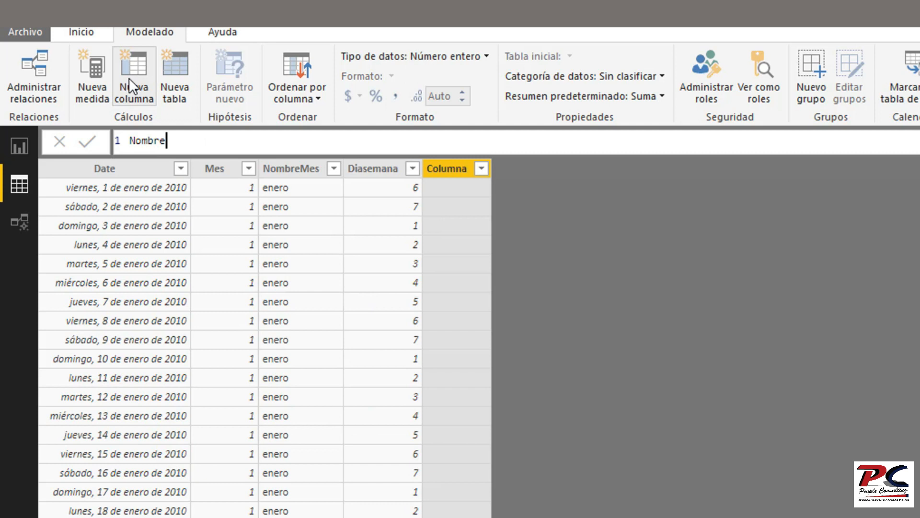
type("DiaSemena=")
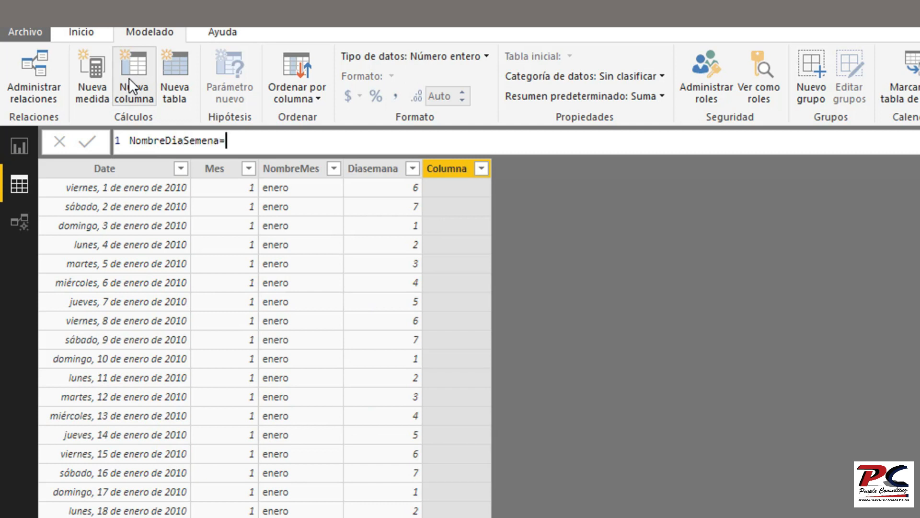
type("SWITCH(")
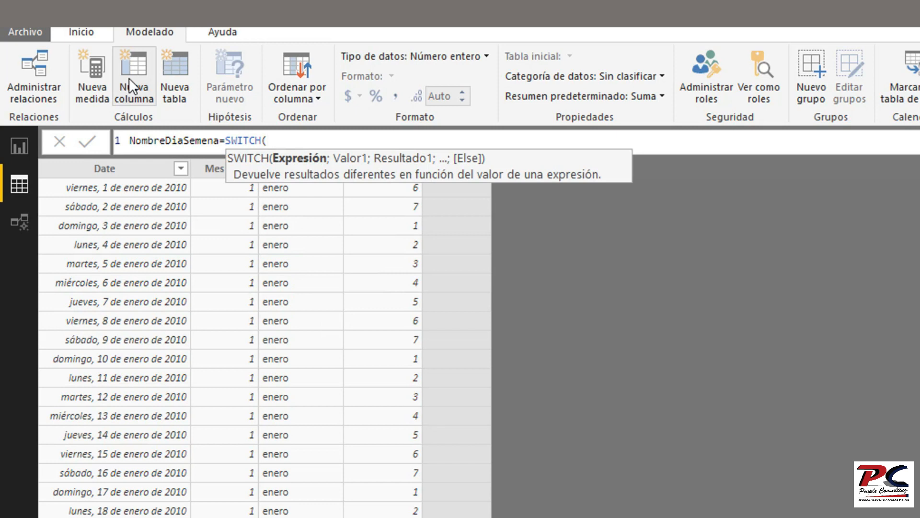
type("Calendario[Dias")
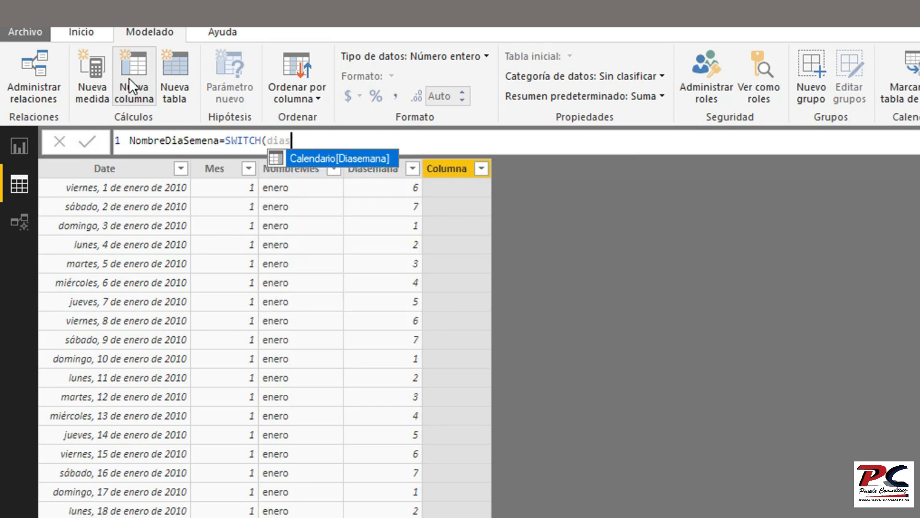
key("Tab")
type(";")
key("shift+Return")
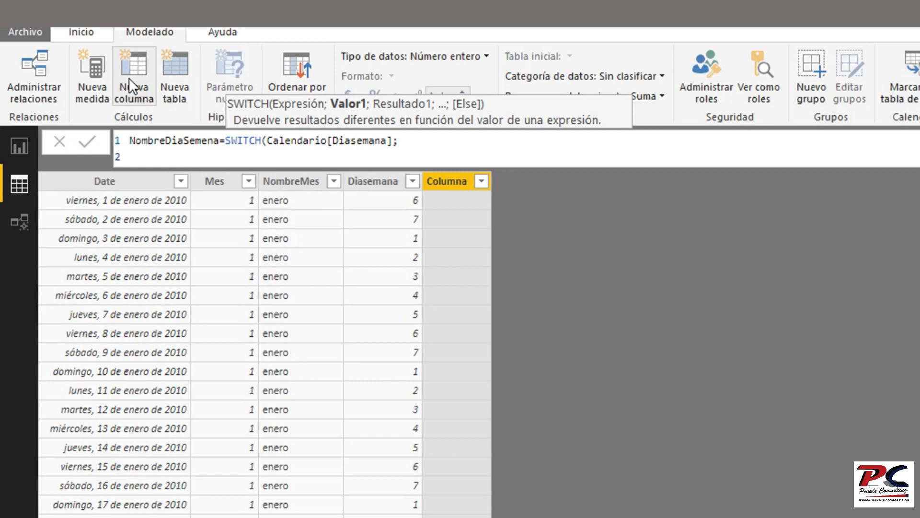
Step: Enter the SWITCH cases 1 to 6, "domingo", "lunes", "martes", "miercoles", "jueves" and "viernes", one per line
type("1;\"")
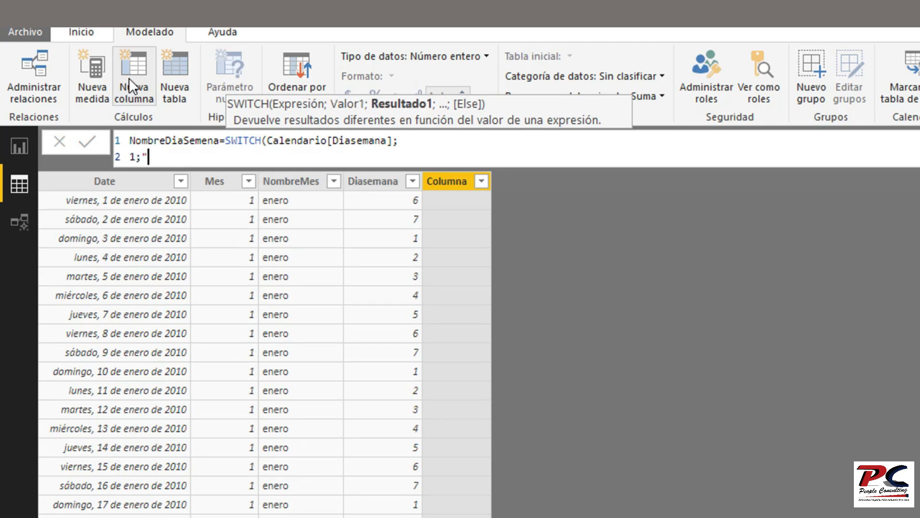
type("dominhgo")
key("BackSpace")
key("BackSpace")
key("BackSpace")
type("go\";")
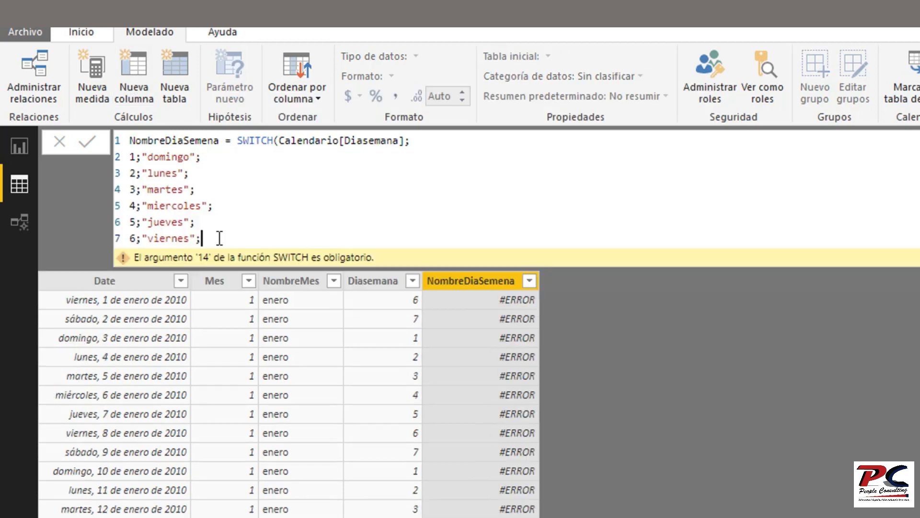
Step: Add the last SWITCH case, 7;"sabado", on its own line, close the function and commit the NombreDiaSemena column
key("shift+Return")
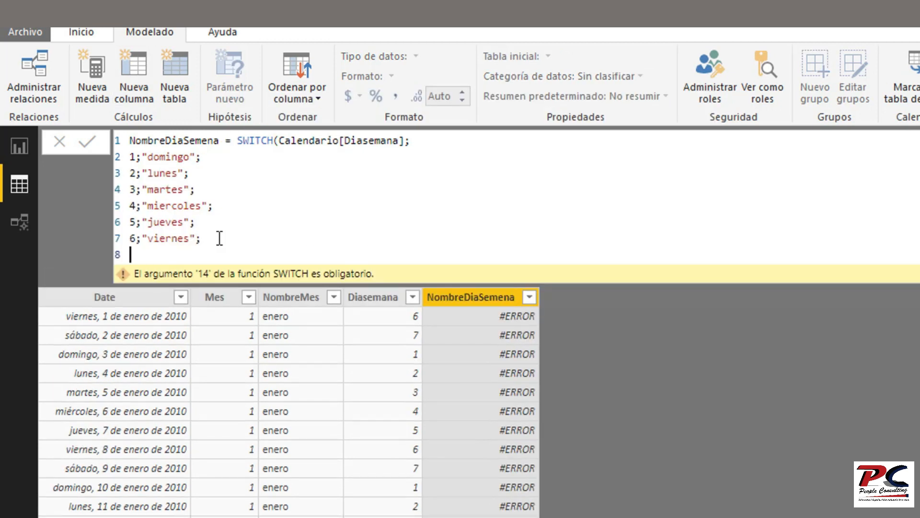
type("7;\"s")
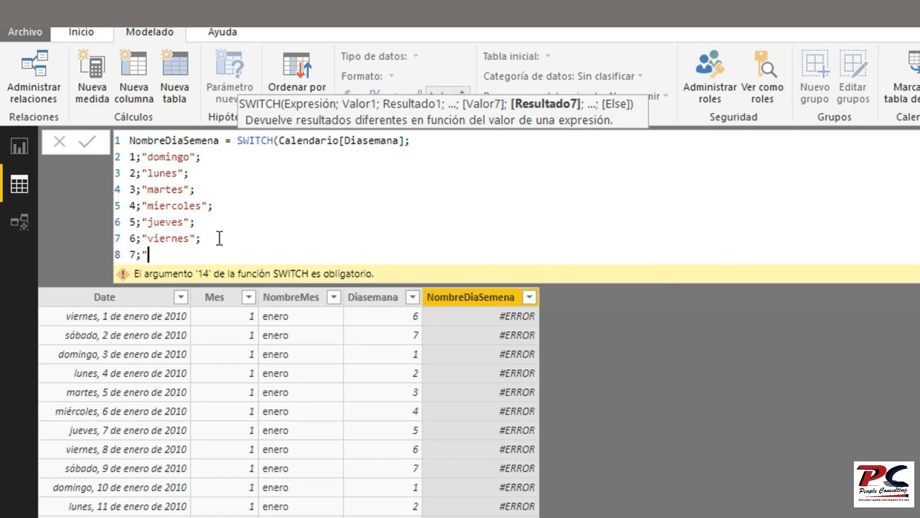
type("abado\")")
key("Return")
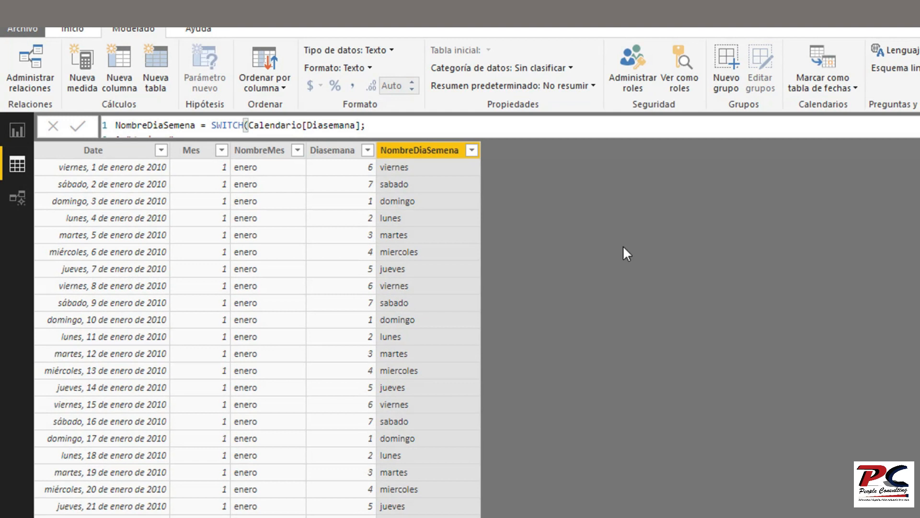
Step: Start a new calculated column in Calendario named Diatrabajado, with a SWITCH function on Calendario[NombreDiaSemena]
left_click(919, 216)
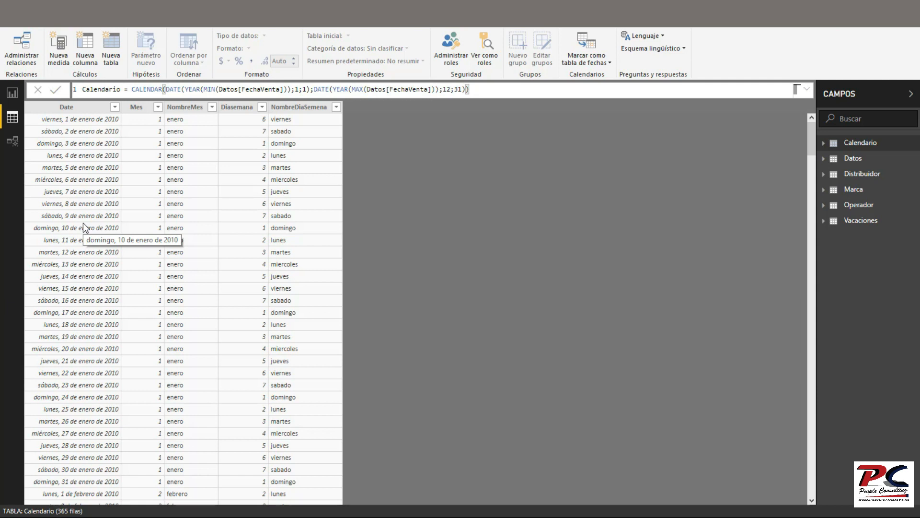
left_click(80, 46)
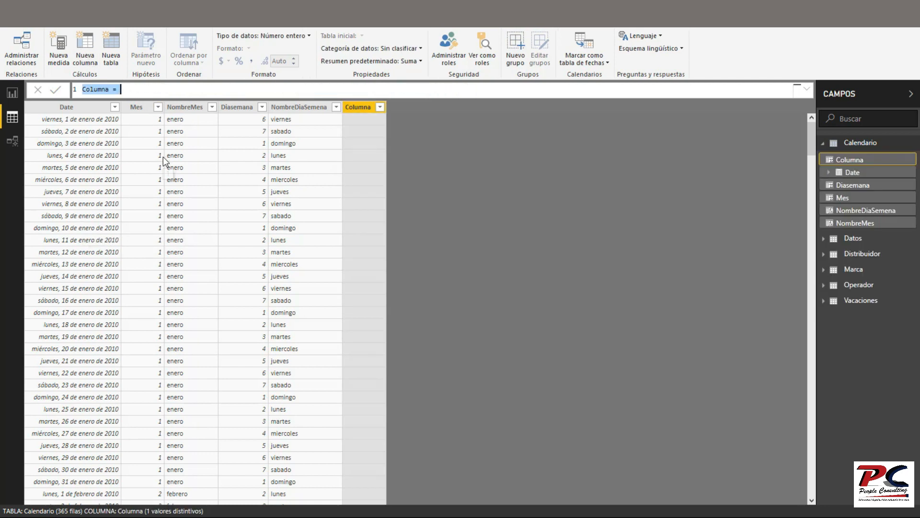
type("Diatrabaja")
type("do=SWITCH(")
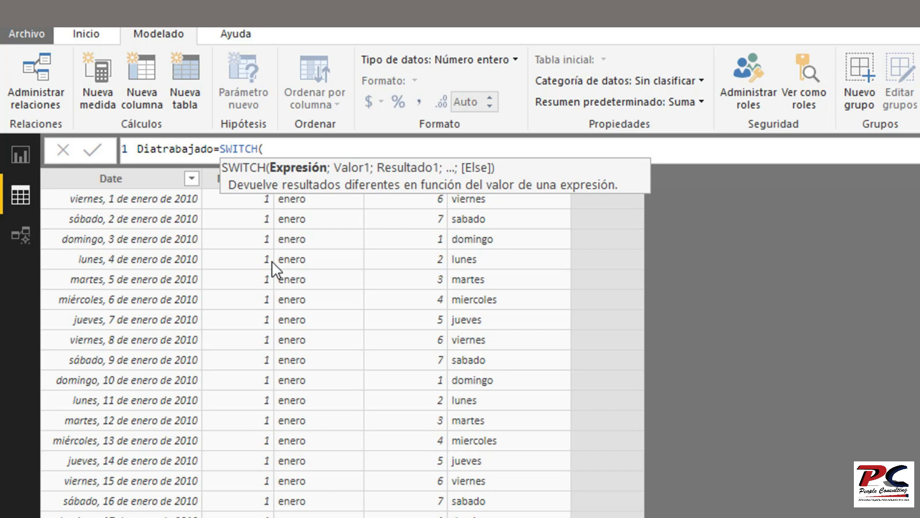
type("nom")
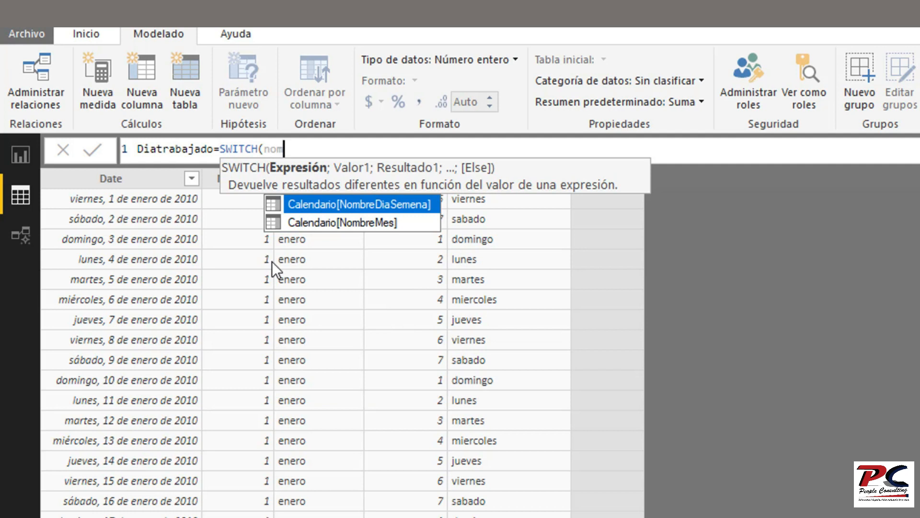
key("Tab")
type(";")
key("shift+Return")
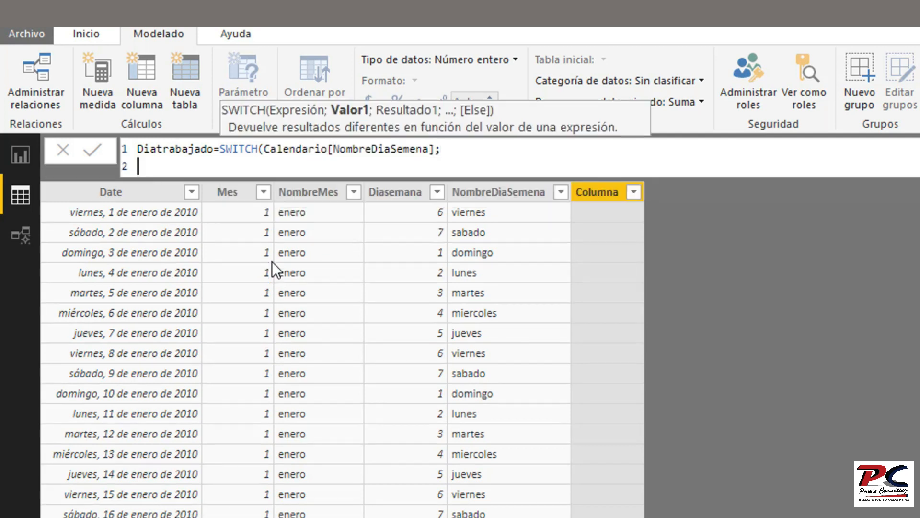
Step: Return 0 for "sabado" and "domingo" and 1 for any other day, one per line, and commit the Diatrabajado column
type("\"sabad")
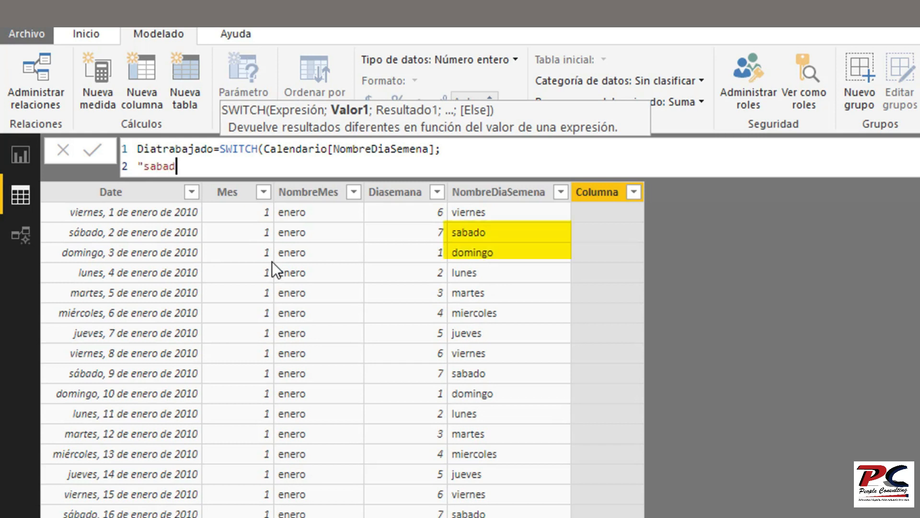
type("o\";0;")
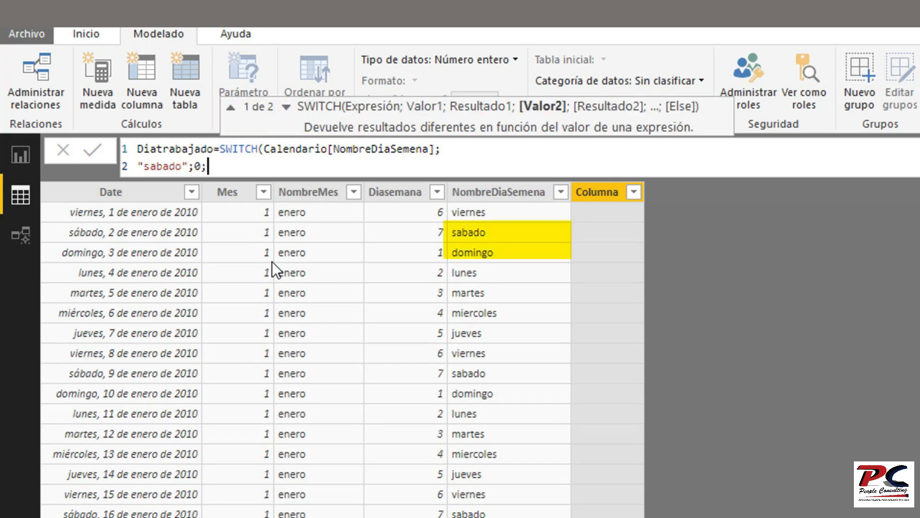
key("shift+Return")
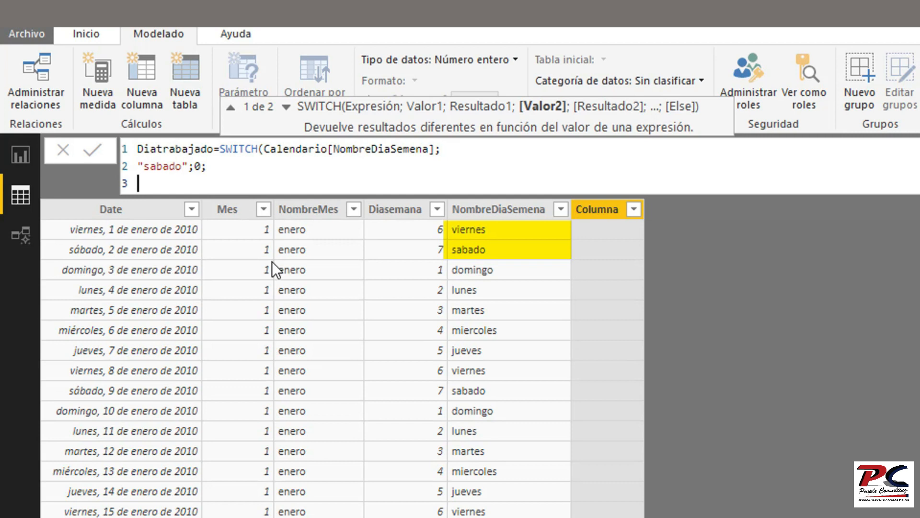
type("\"domin")
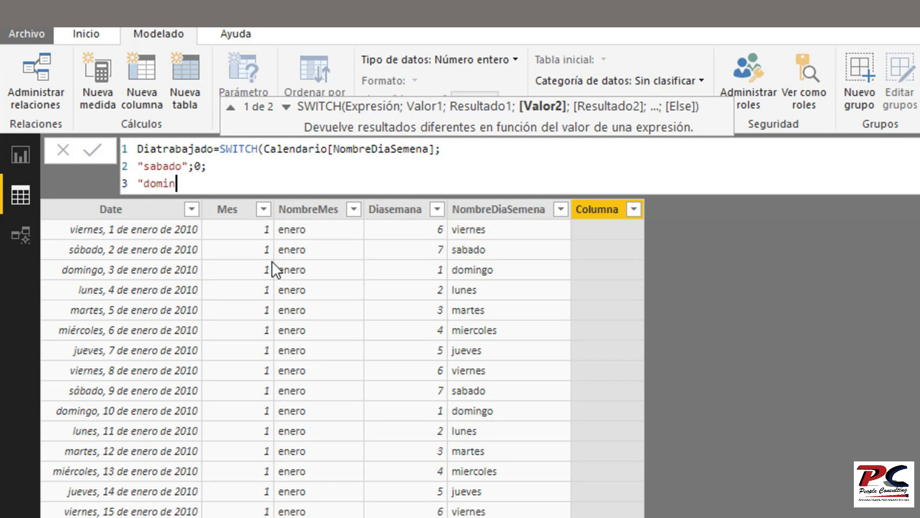
type("go\";0")
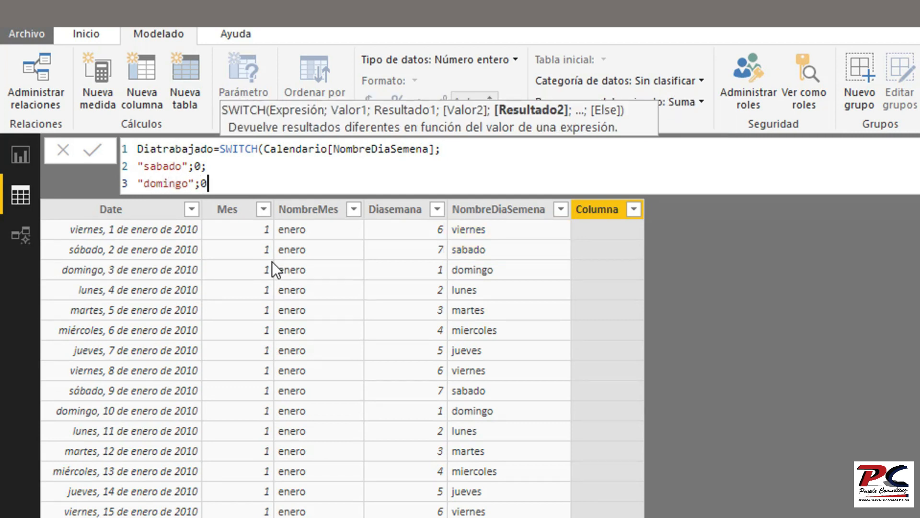
type(";")
key("shift+Return")
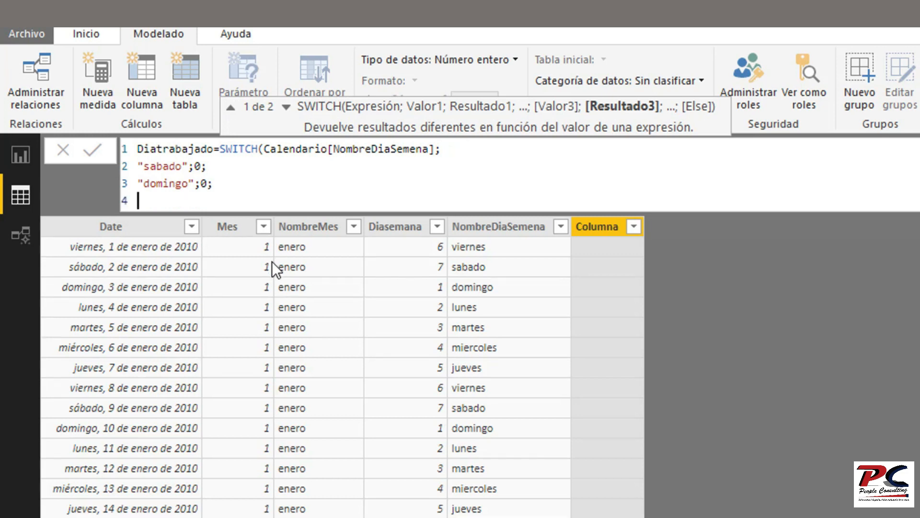
type("1)")
key("Return")
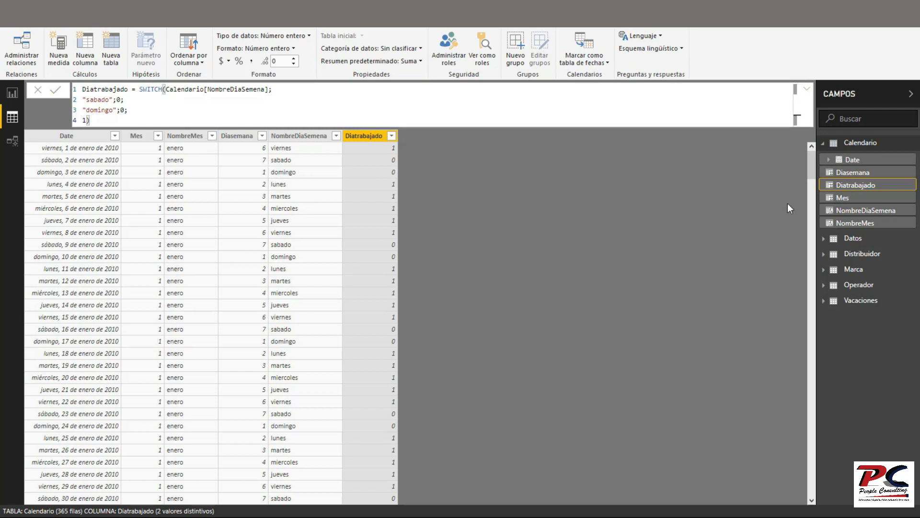
Step: Start a new calculated column in the Datos table named Diasrestantes, with a CALCULATE function opened as its formula
left_click(849, 238)
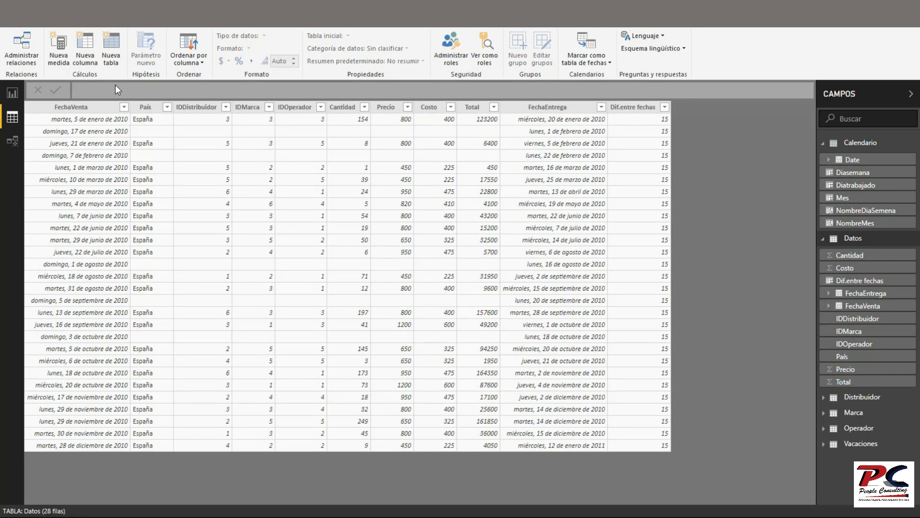
left_click(91, 49)
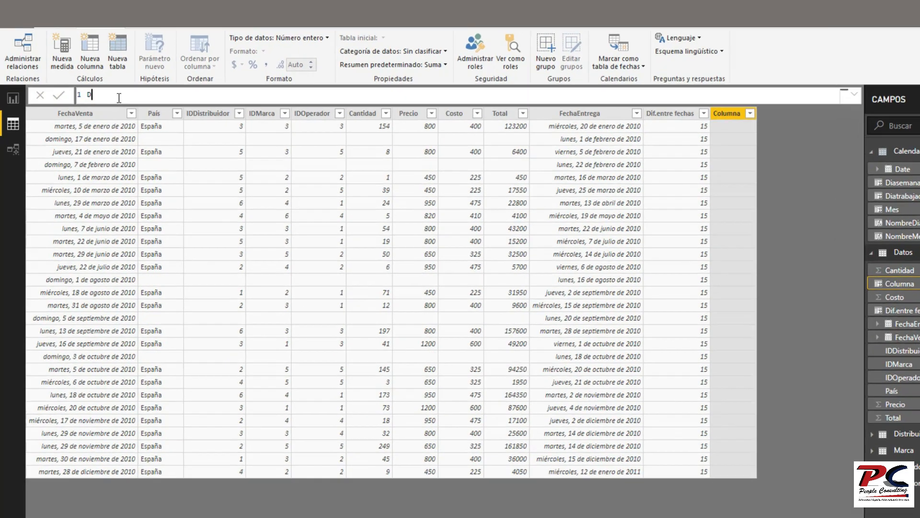
type("Diasrestantes=")
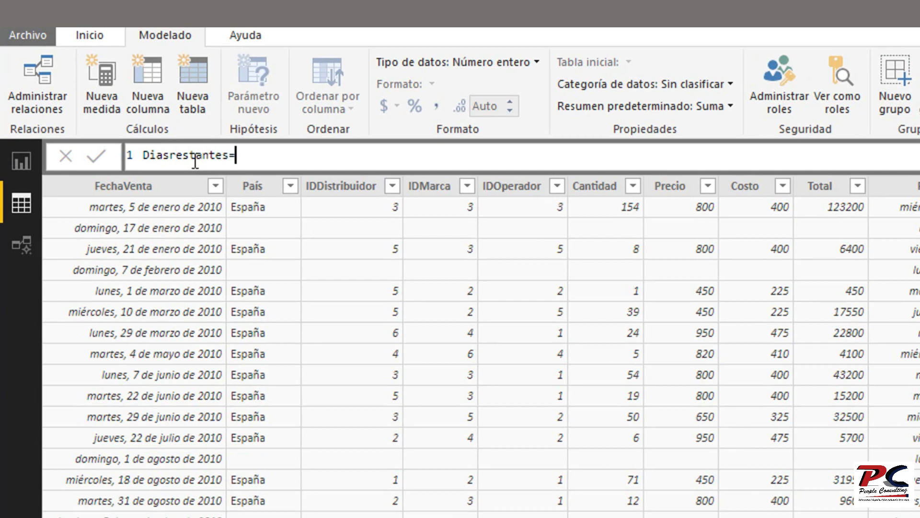
type("cal")
key("Tab")
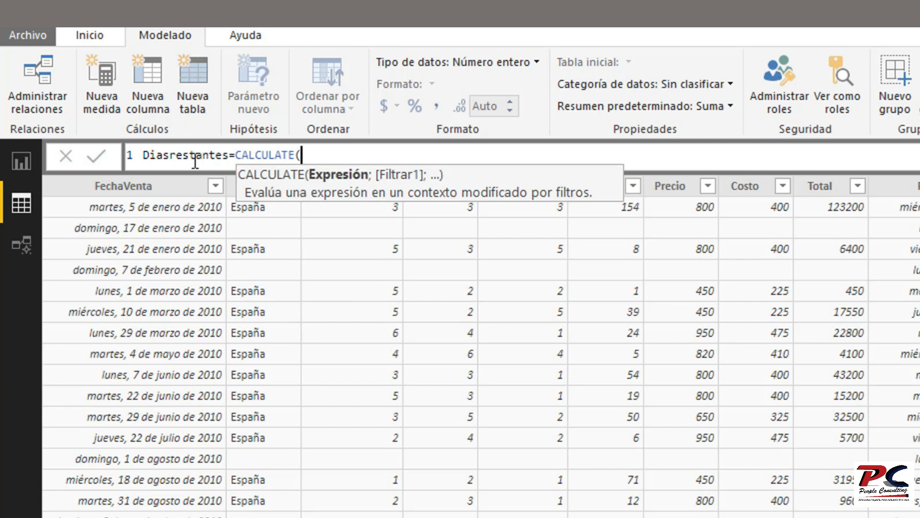
Step: Use COUNTROWS(Calendario) as the CALCULATE expression and continue the formula on a new line
type("coun")
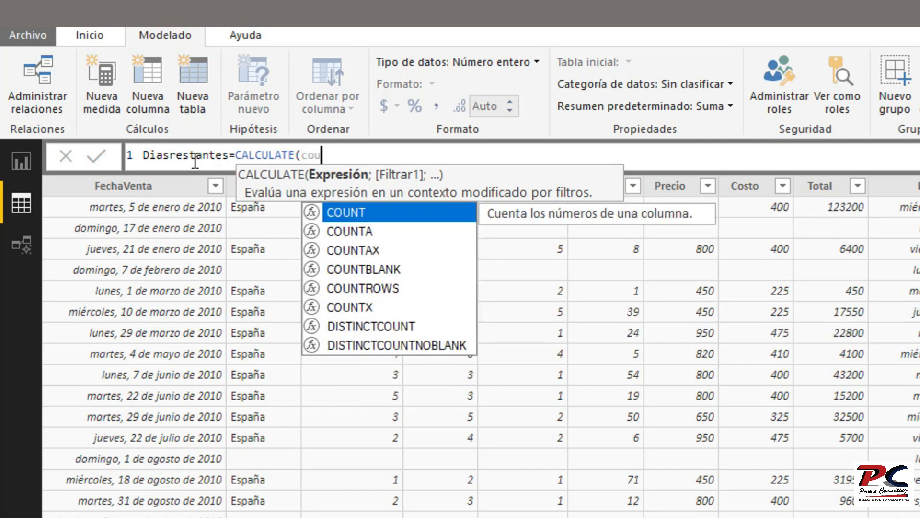
key("Down")
key("Down")
key("Down")
key("Tab")
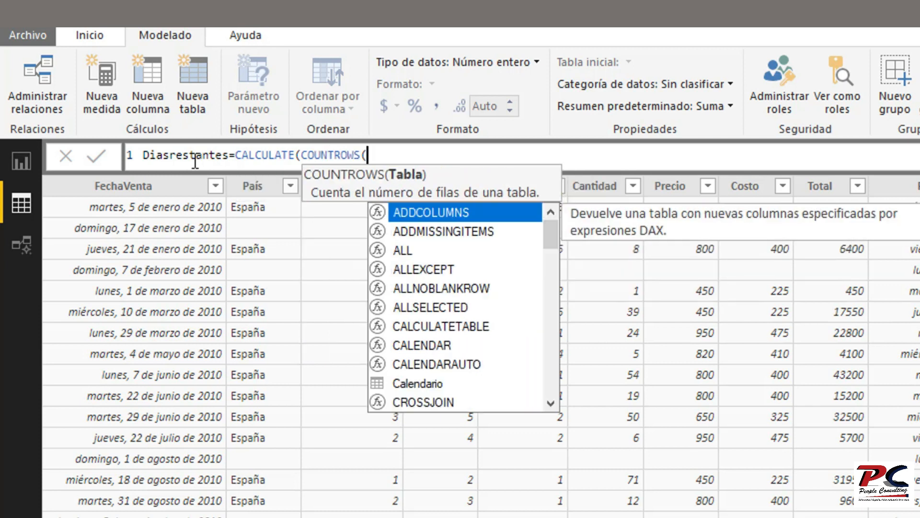
type("ca")
key("Down")
key("Down")
key("Down")
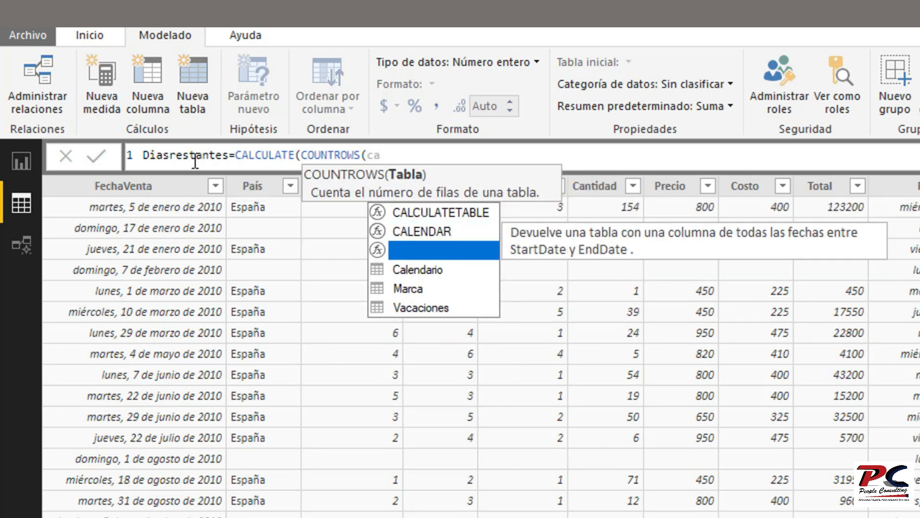
key("Tab")
type(");")
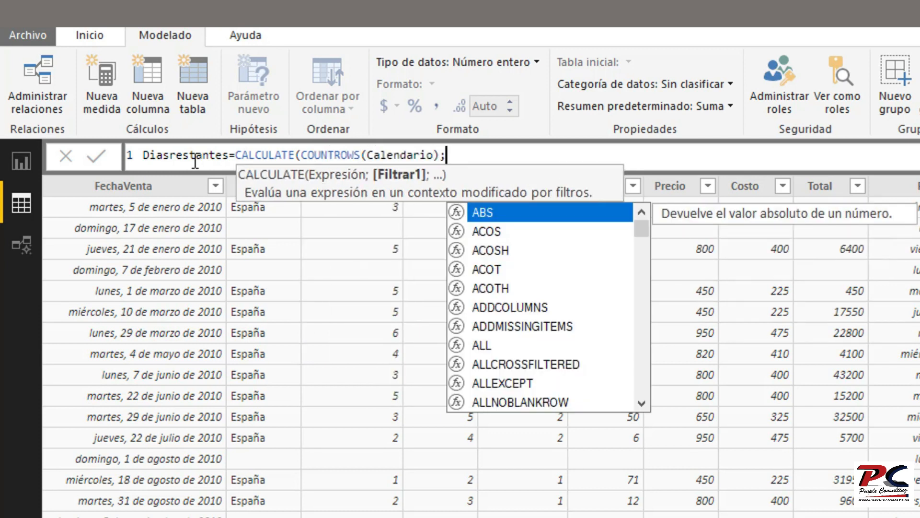
key("shift+Return")
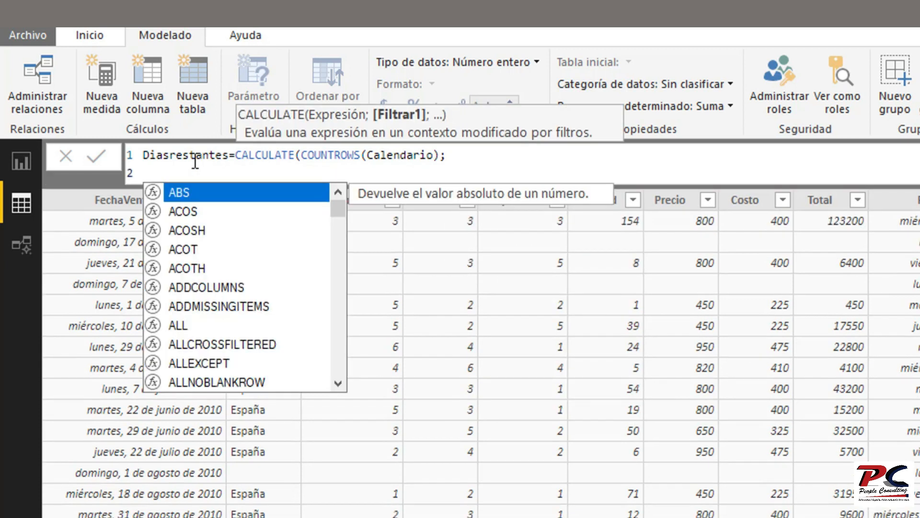
Step: Add RELATEDTABLE(Calendario) as the first filter of the Diasrestantes CALCULATE formula and continue on a new line
type("re")
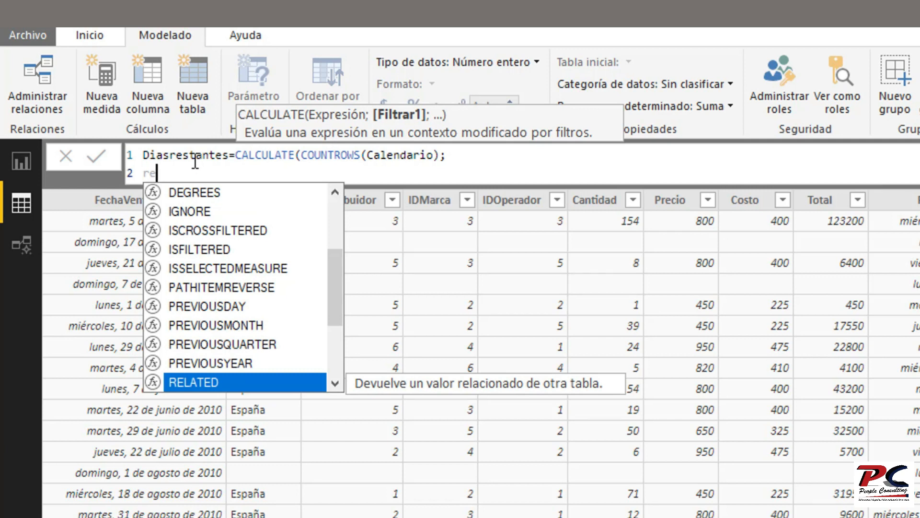
type("la")
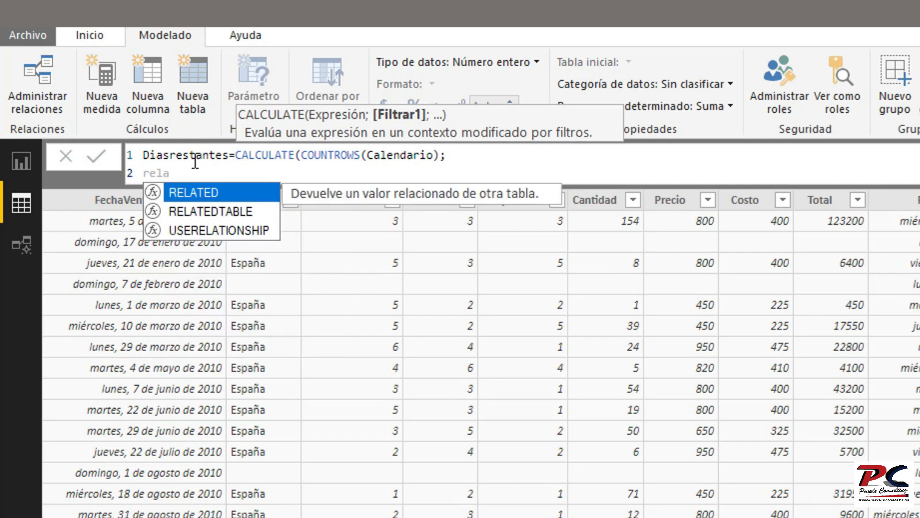
key("Down")
key("Tab")
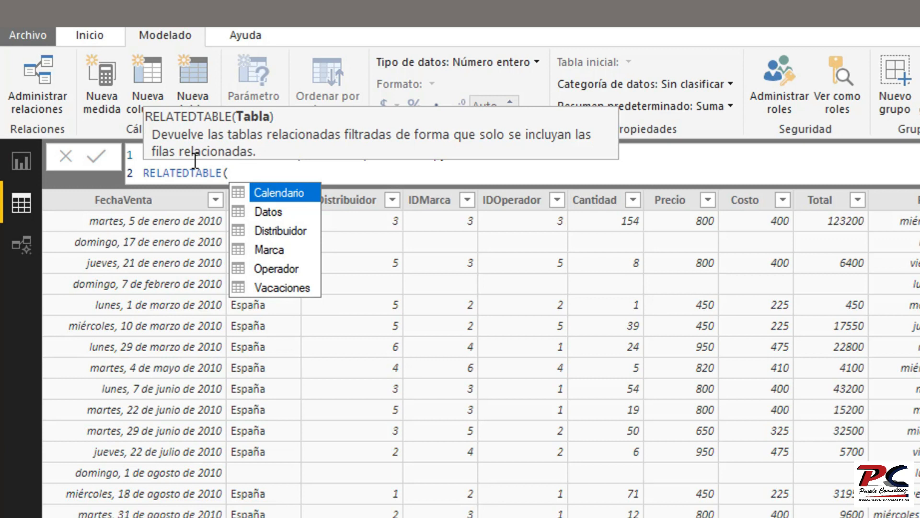
type("Ca")
key("Tab")
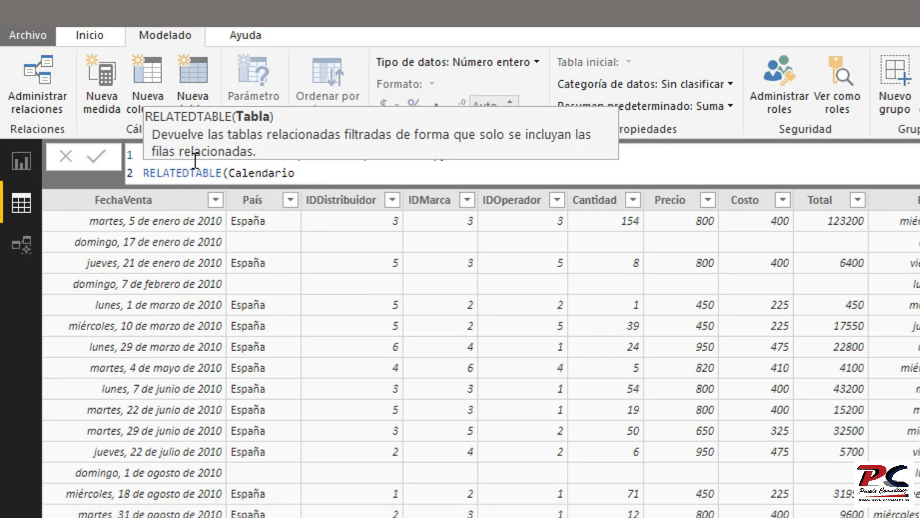
type(");")
key("shift+Return")
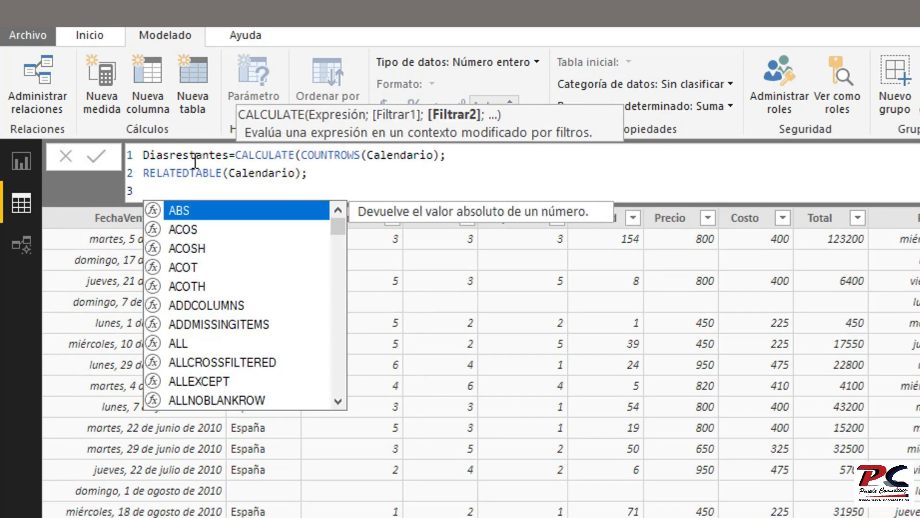
Step: Add the filter condition Calendario[Diatrabajado]=1 to the CALCULATE formula and continue on a new line
type("dia")
key("Down")
key("Tab")
type("=1;")
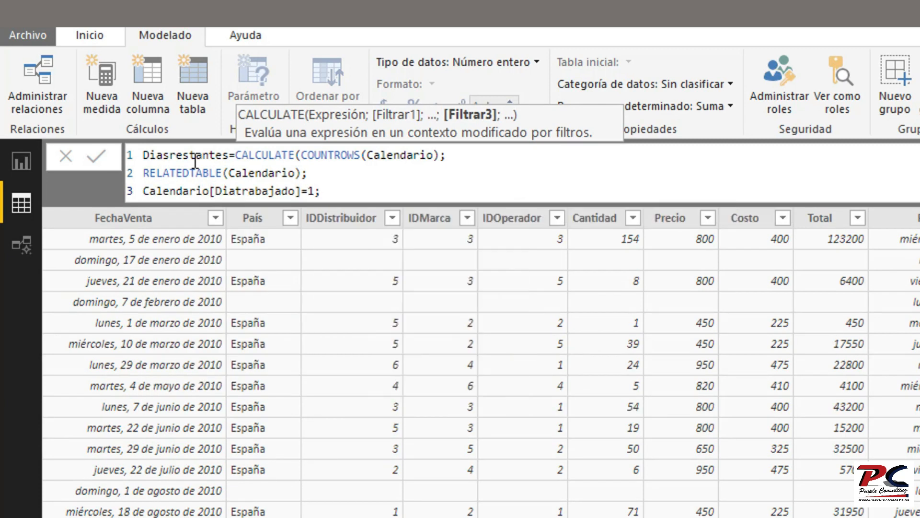
key("shift+Return")
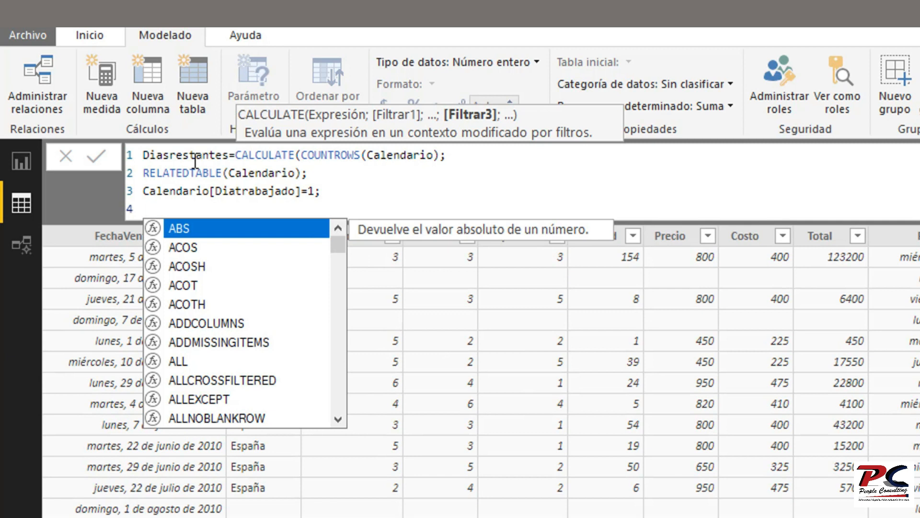
Step: Start a DATESBETWEEN filter in the formula with Calendario[Date] as its dates argument
type("dates")
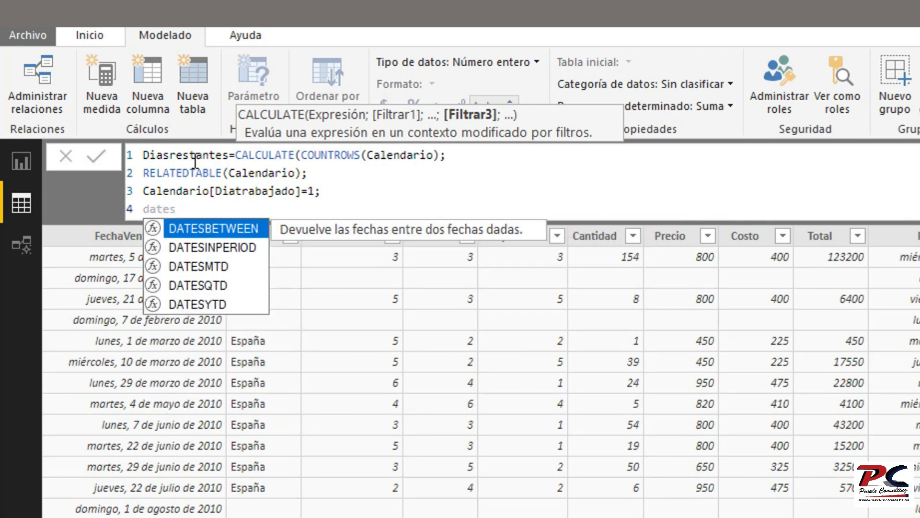
key("Tab")
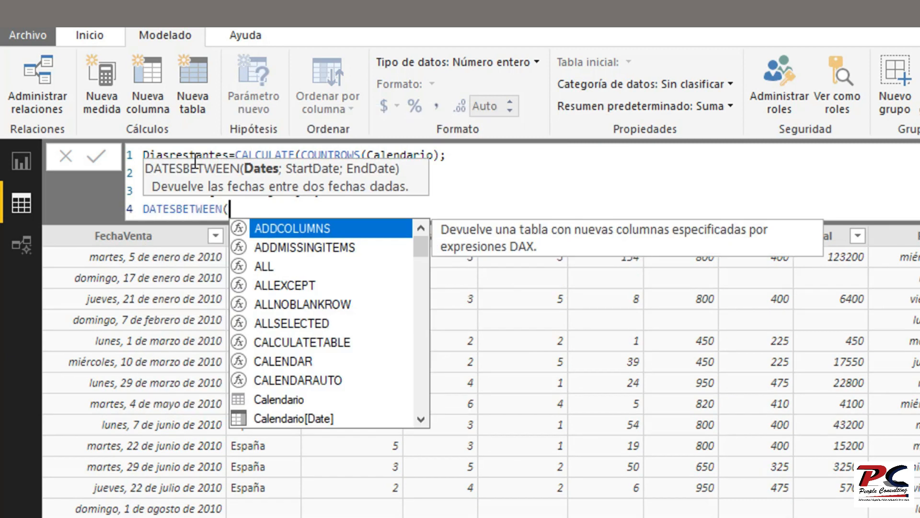
type("date")
key("Up")
key("Tab")
type("];")
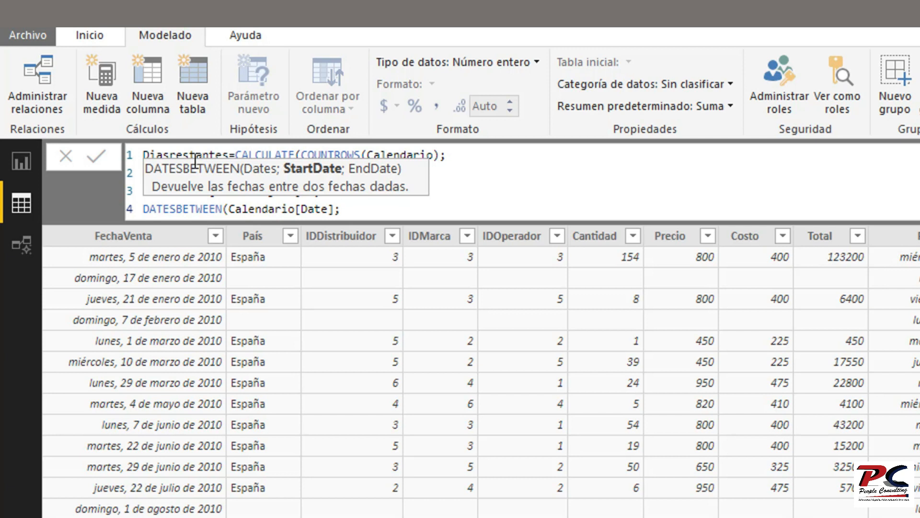
Step: Use Datos[FechaVenta] as the start date and Datos[FechaEntrega]-1 as the end date, close DATESBETWEEN, and continue on a new line
type("fec")
key("Down")
key("Tab")
type(";fe")
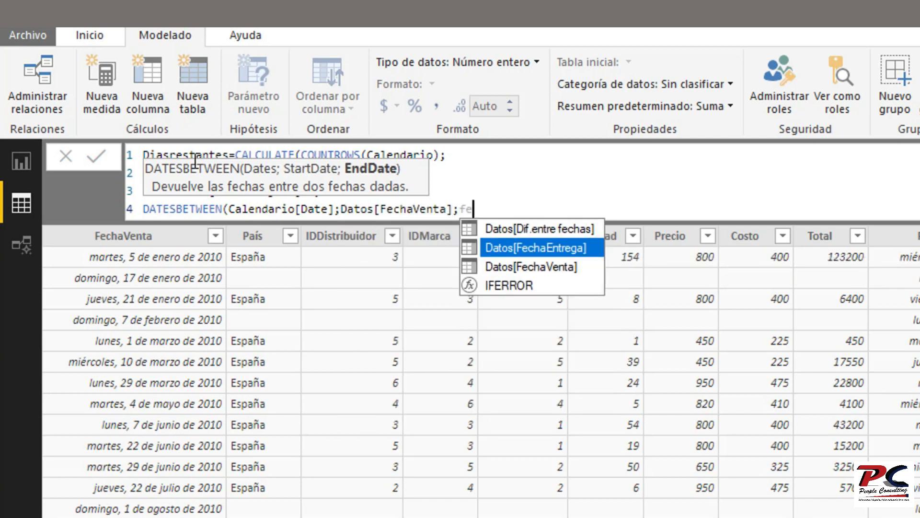
key("Tab")
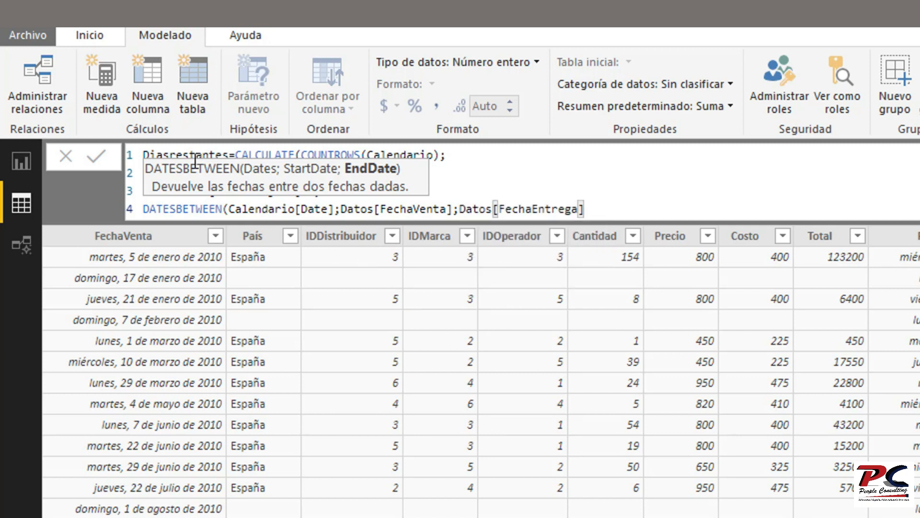
type("-1);")
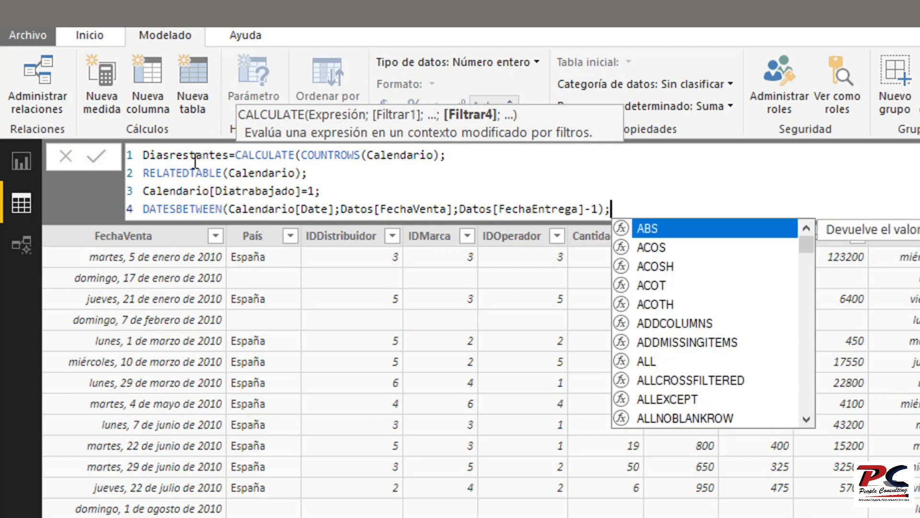
key("shift+Return")
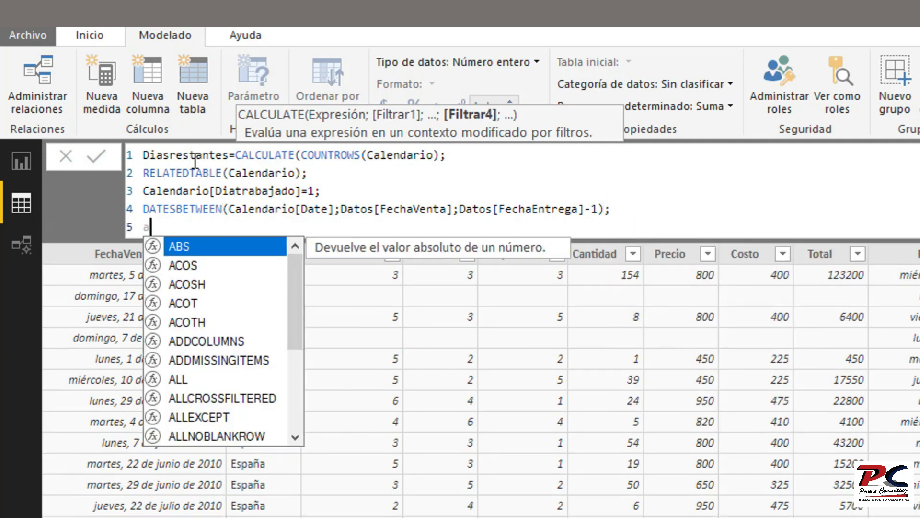
Step: Add ALL(datos) as the last filter, close the CALCULATE formula, and commit the Diasrestantes column
type("all")
key("Tab")
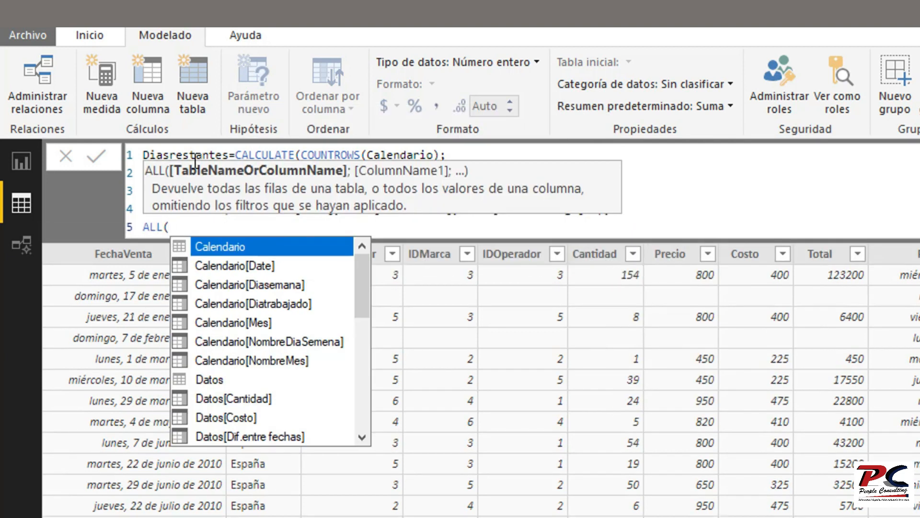
type("datos")
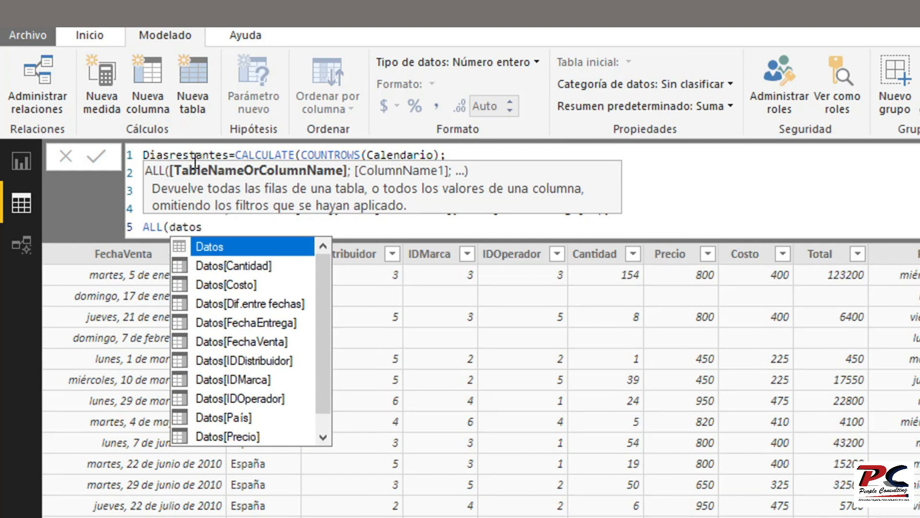
type("))")
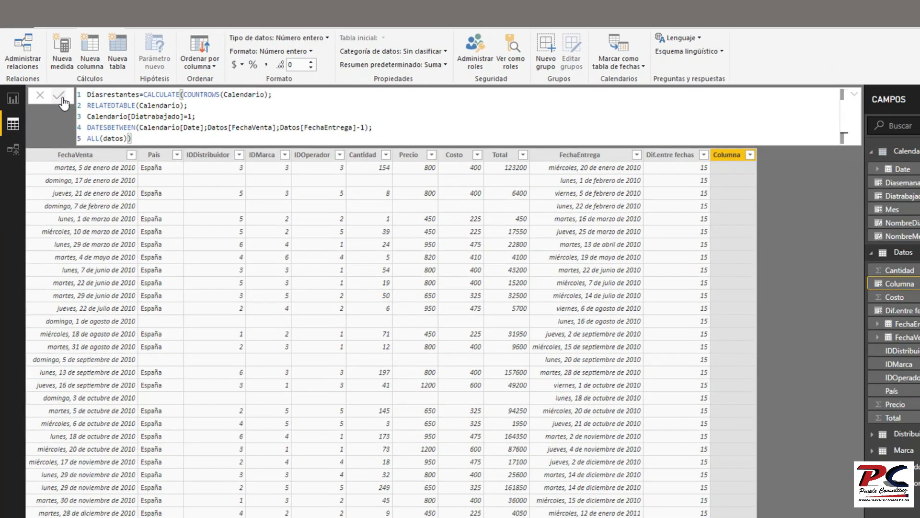
left_click(62, 100)
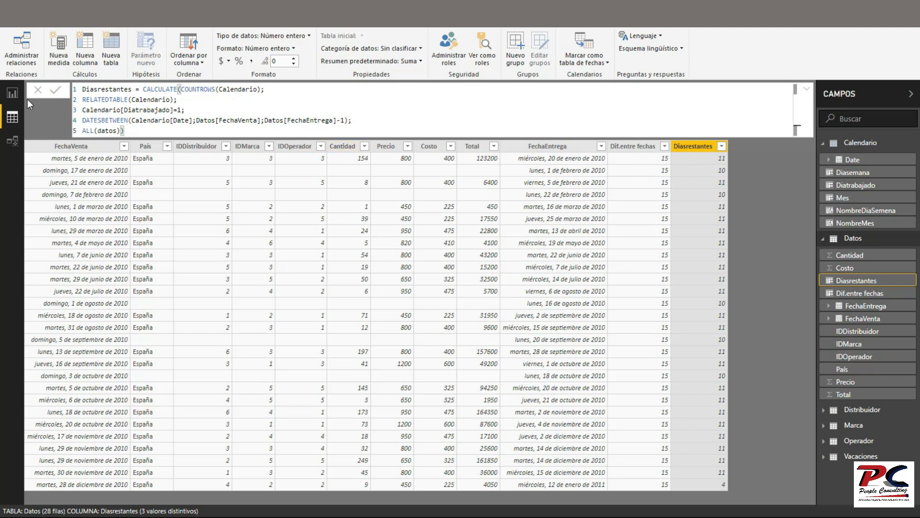
Step: Build a matrix on the report page with Calendario's Mes and Día as rows and Diasrestantes as values, expanded to day level
left_click(12, 94)
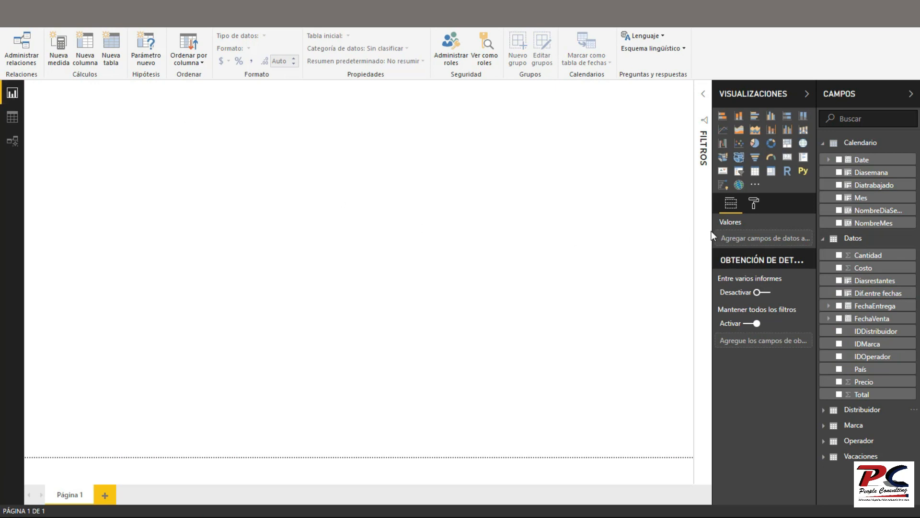
left_click(771, 172)
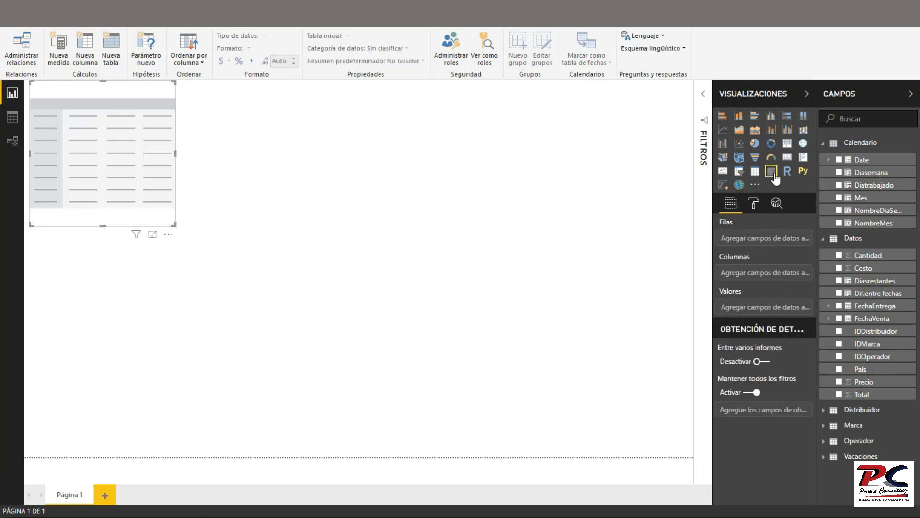
left_click_drag(858, 198, 763, 243)
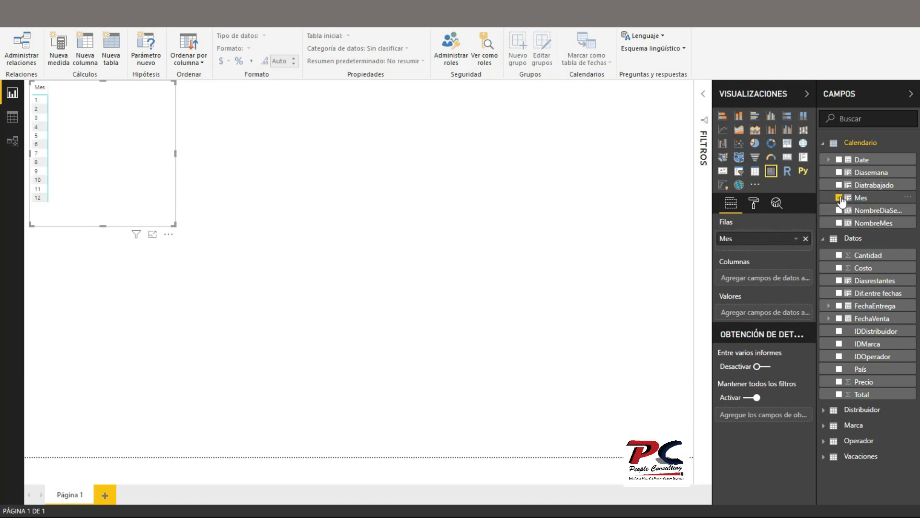
left_click(829, 160)
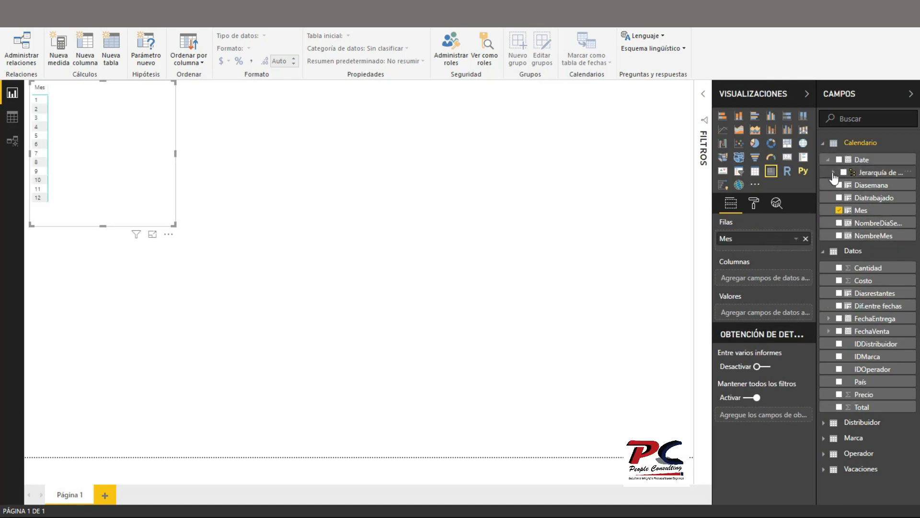
left_click(834, 173)
left_click_drag(868, 223, 767, 249)
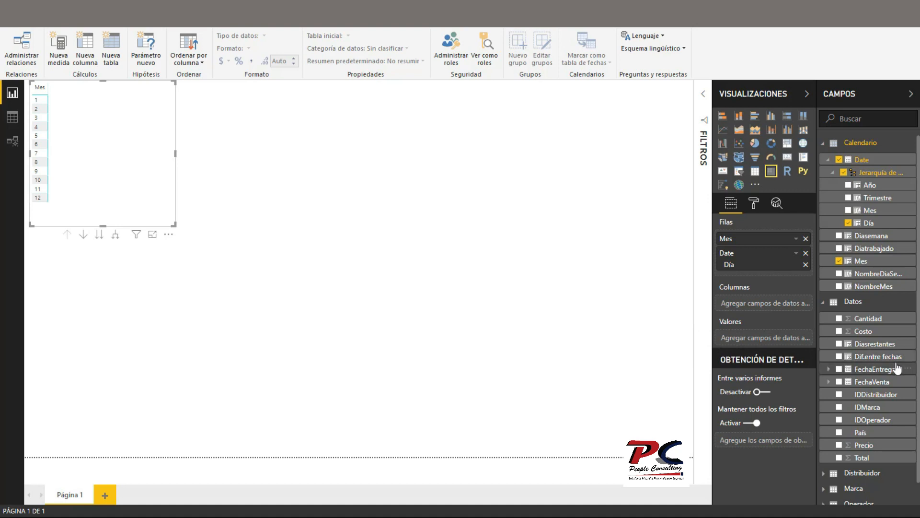
left_click_drag(886, 345, 775, 340)
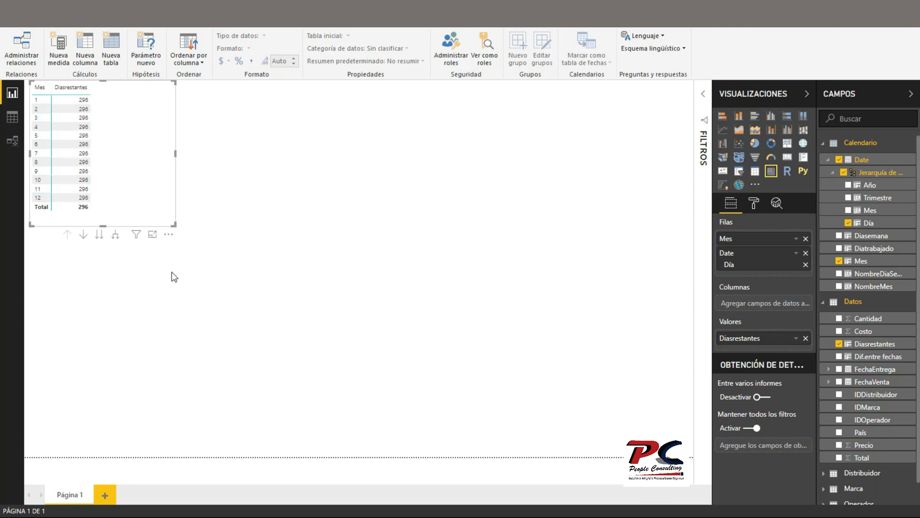
left_click(116, 237)
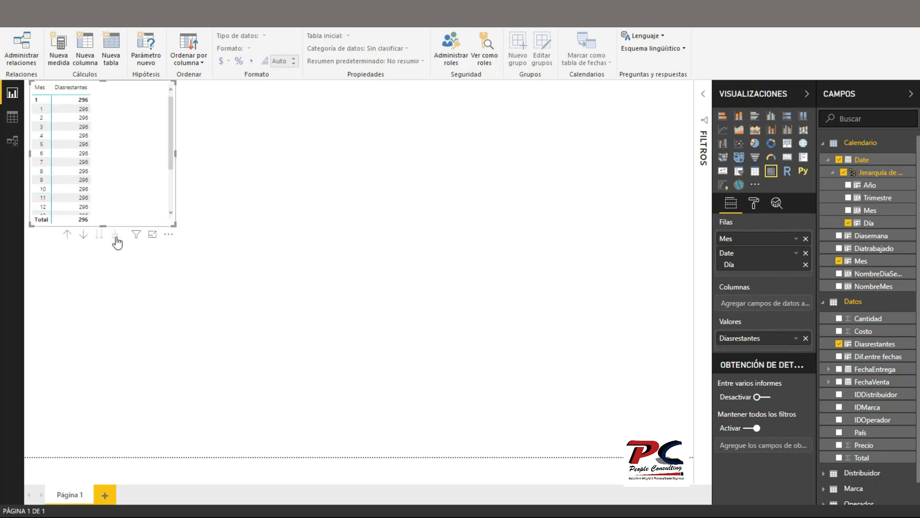
Step: Move the Calendario table near Datos in the model diagram and relate Calendario's Date to Datos' FechaVenta
left_click(12, 140)
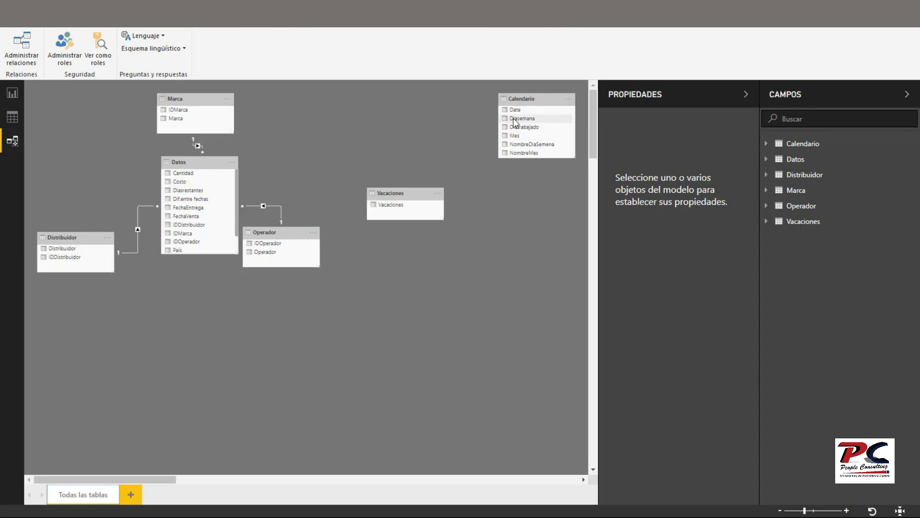
left_click_drag(527, 98, 306, 127)
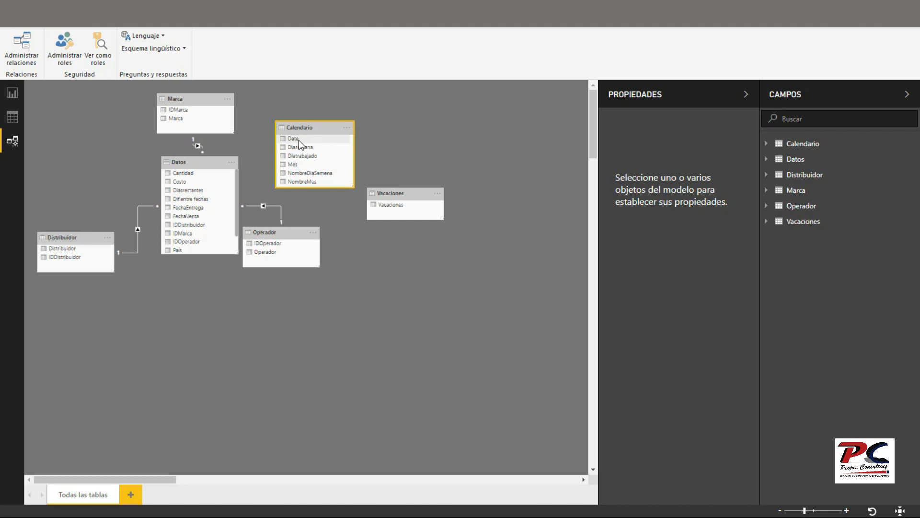
left_click(298, 139)
left_click_drag(309, 140, 194, 216)
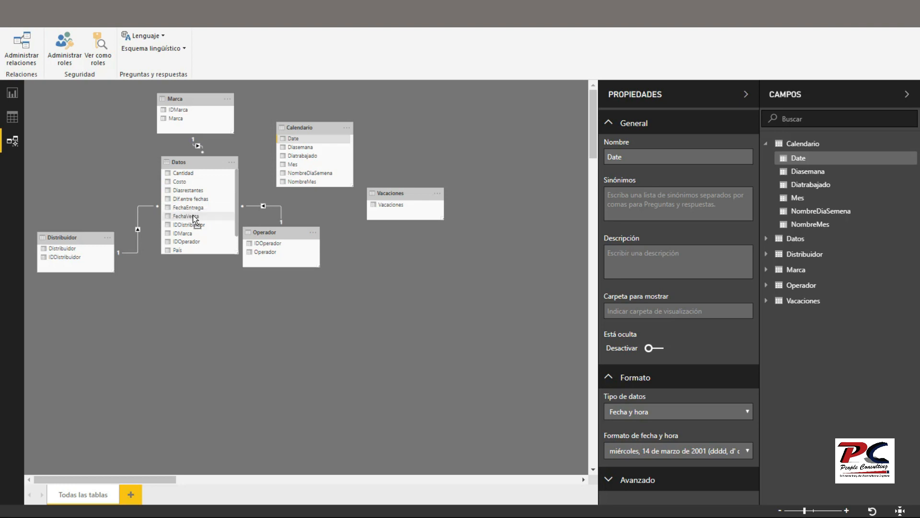
Step: Set the report matrix's text size to 11 and stretch the visual down almost the full height of the page
left_click(12, 93)
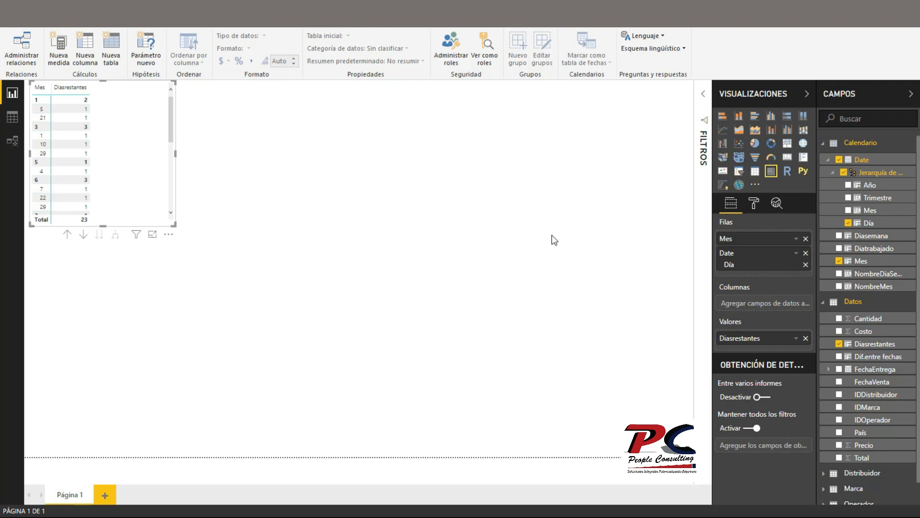
left_click(755, 204)
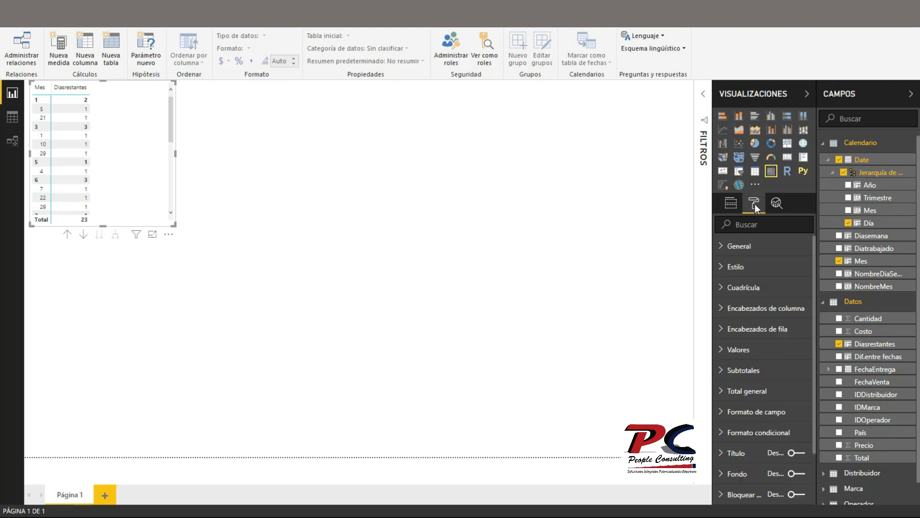
left_click(752, 329)
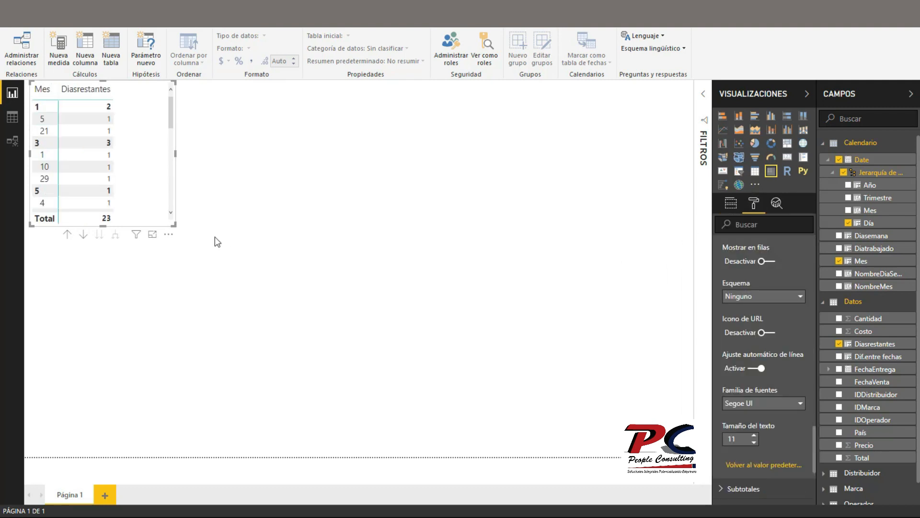
left_click_drag(174, 225, 158, 443)
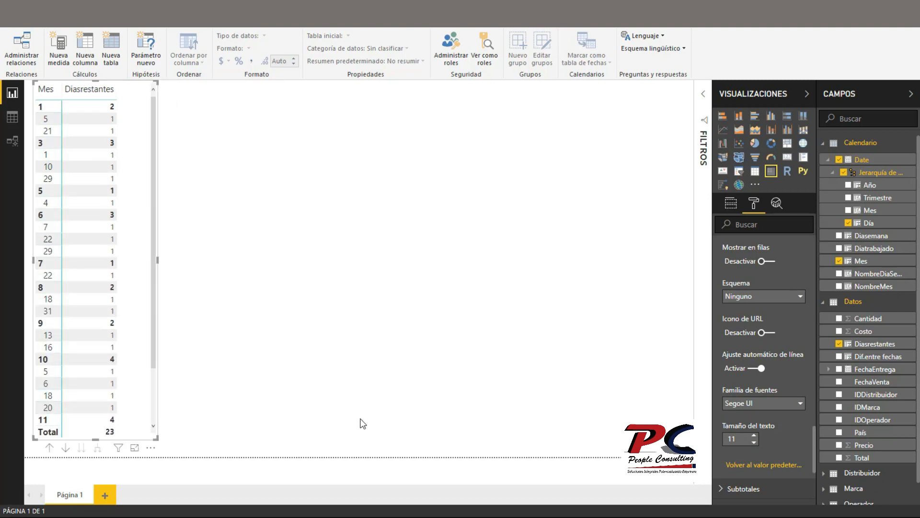
Step: Replace Mes with NombreMes as the top row field of the matrix
left_click(731, 204)
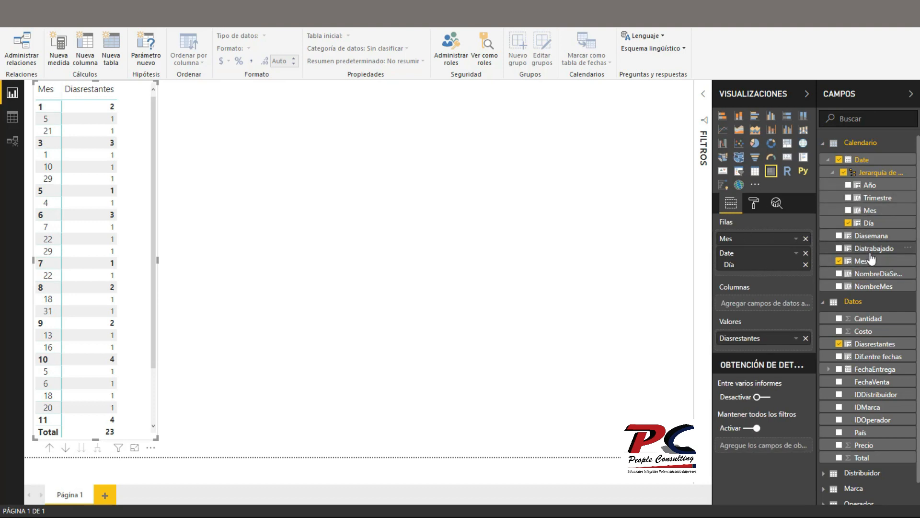
left_click_drag(868, 286, 756, 243)
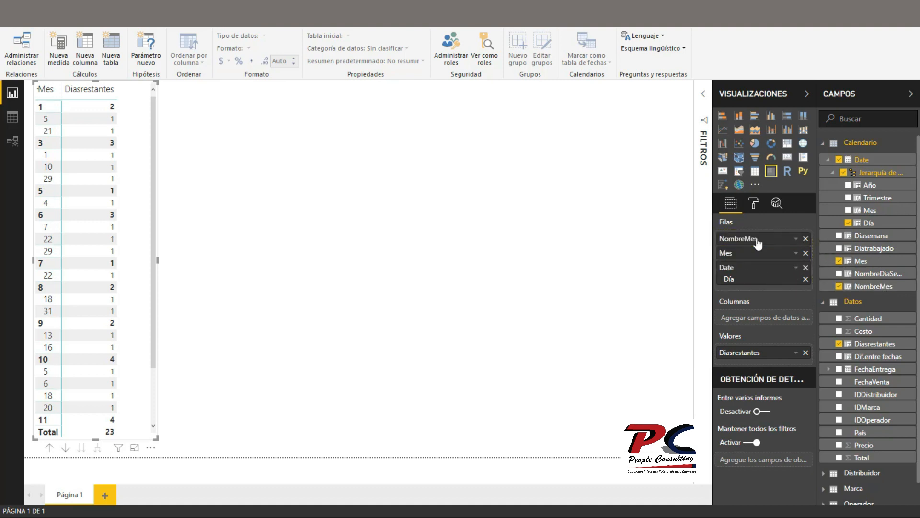
left_click(806, 253)
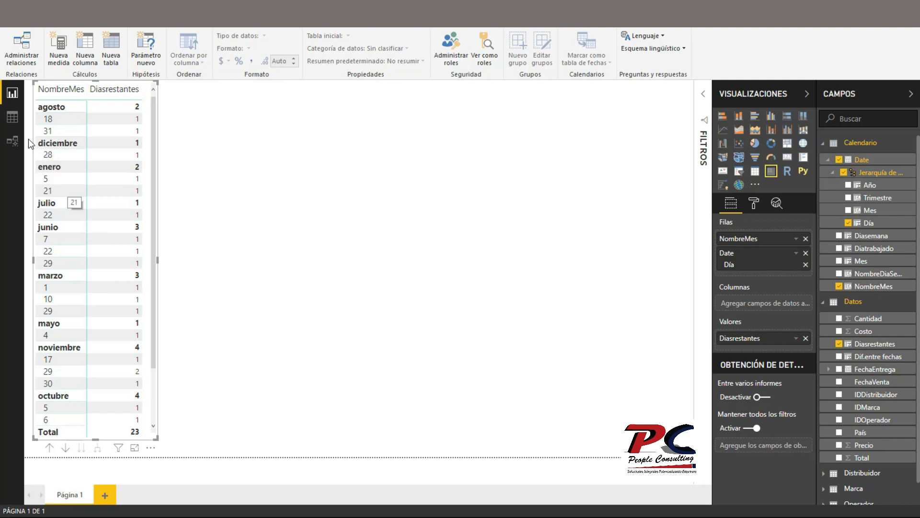
Step: Check the Diasrestantes values in the Datos table, then return to the report page
left_click(13, 118)
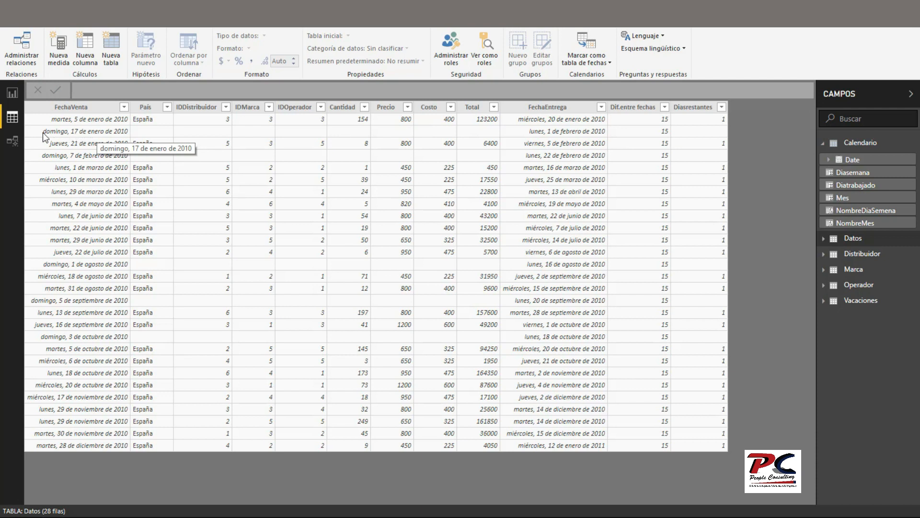
left_click(13, 96)
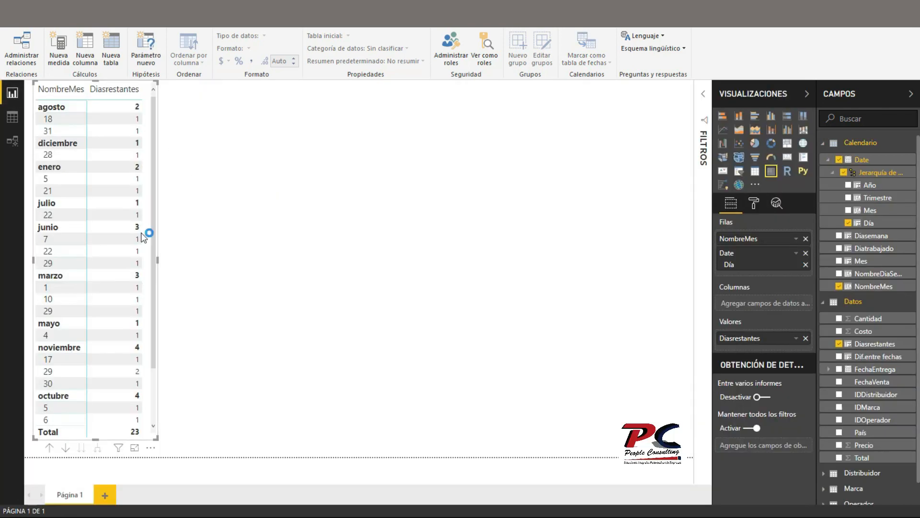